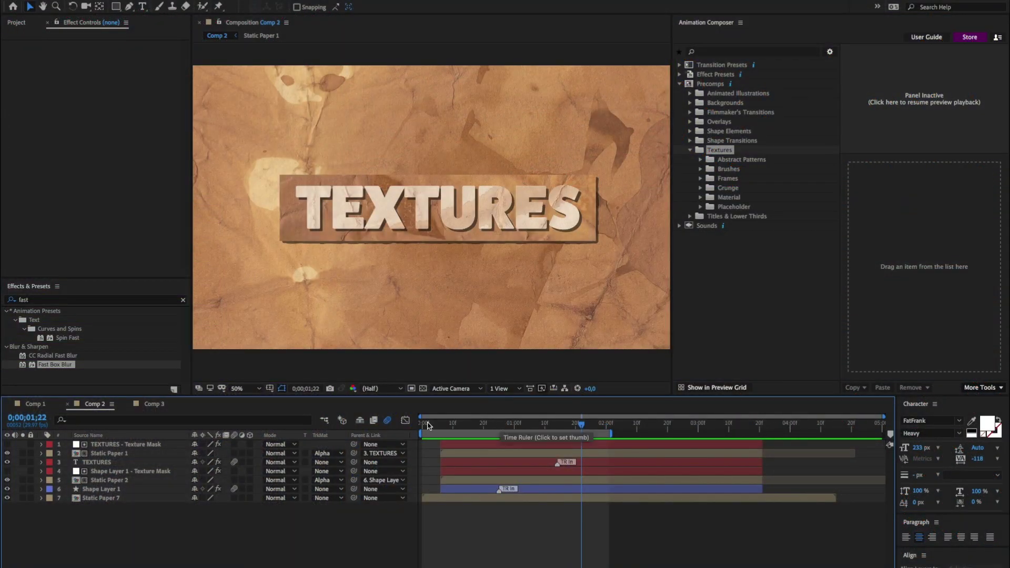
Open Comp 3 and select the TEXTURES layer's Drop Shadow effect.
click(148, 404)
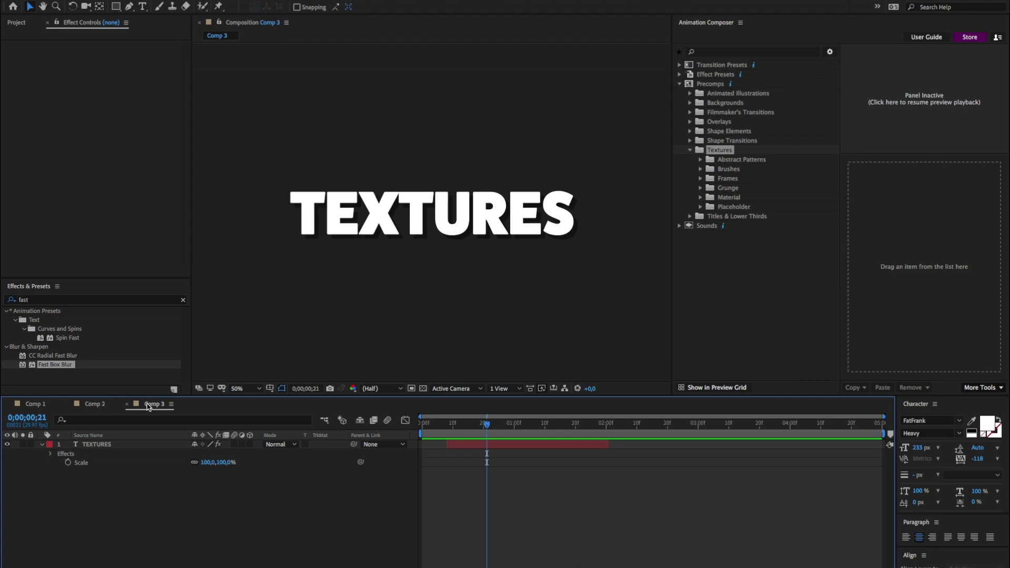
click(480, 445)
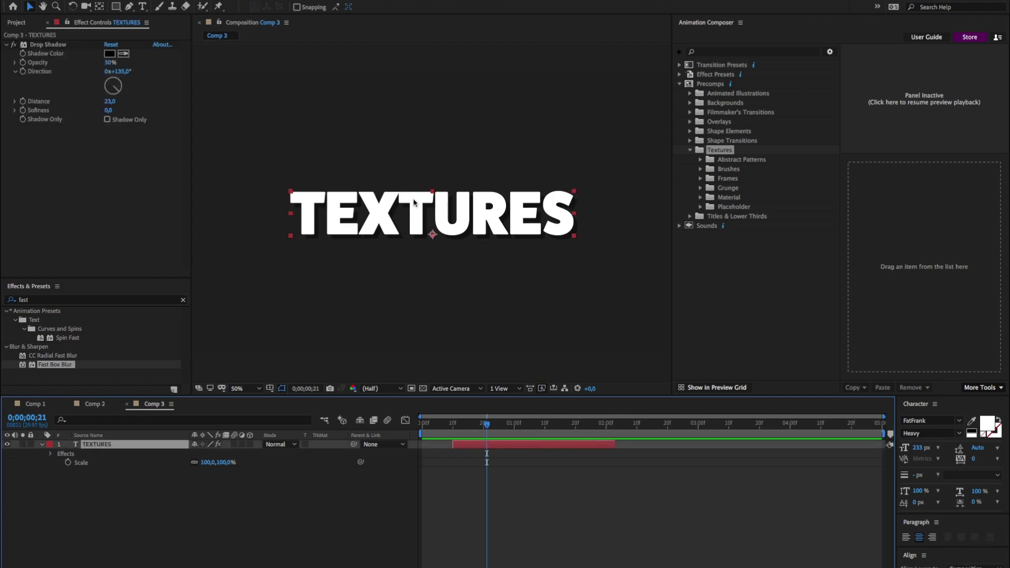
click(47, 45)
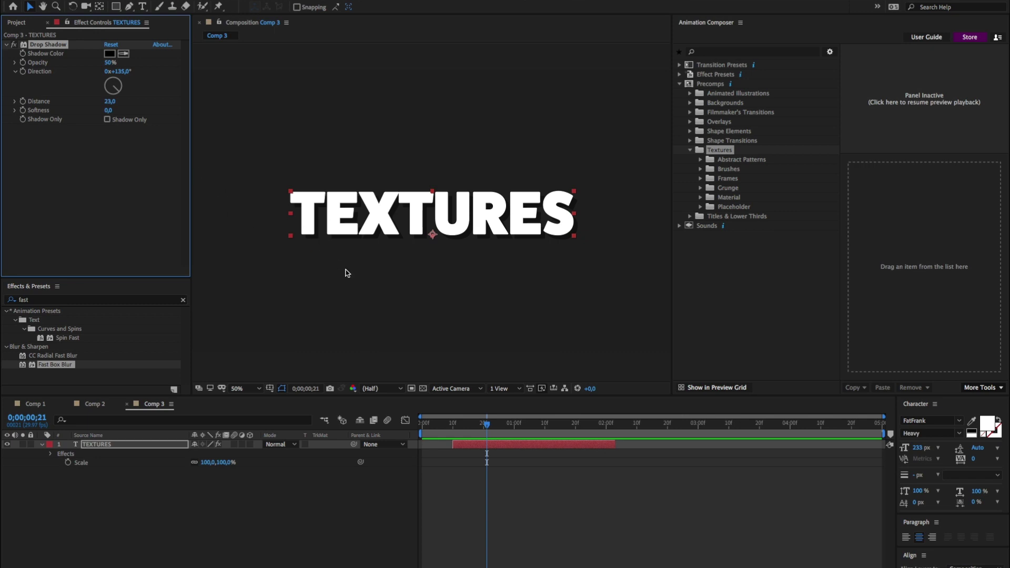
Set Comp 3's background colour to grey in Composition Settings.
key(ctrl+k)
click(425, 367)
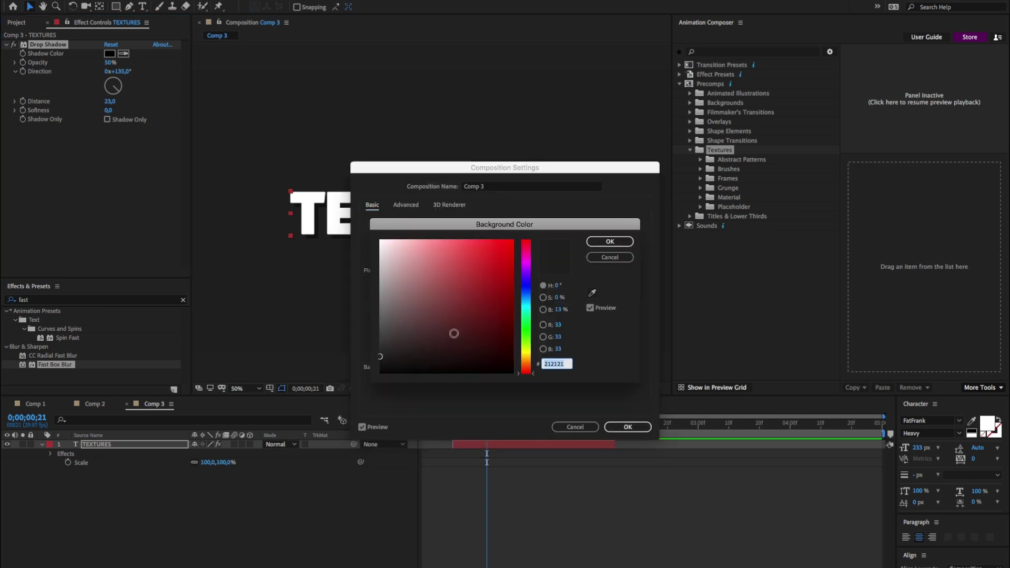
click(418, 315)
click(390, 291)
key(Return)
key(Return)
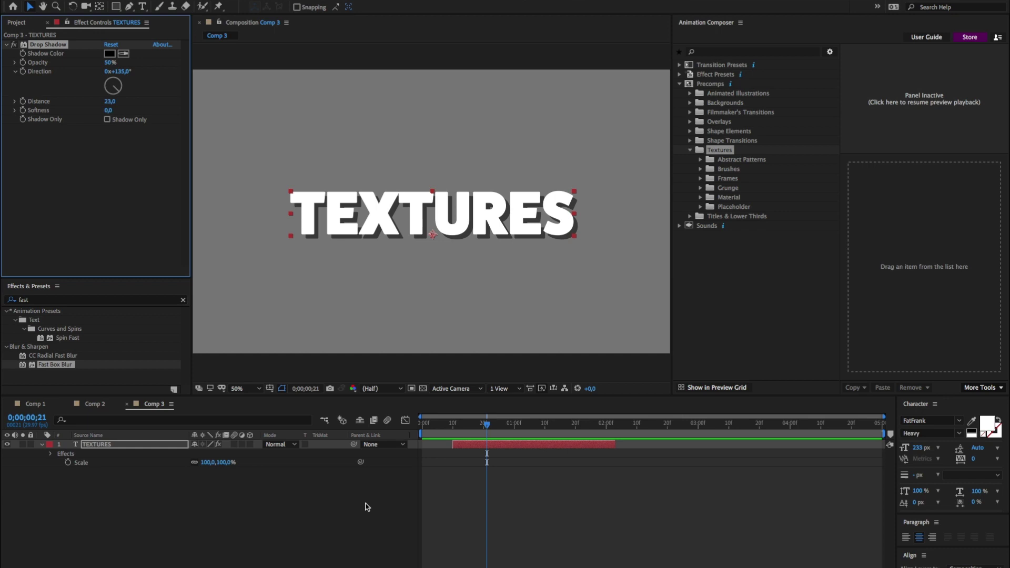
Add Static Paper 7 from Material > Old Yellow Thick Paper > Static to Comp 3, starting at frame 0.
click(368, 504)
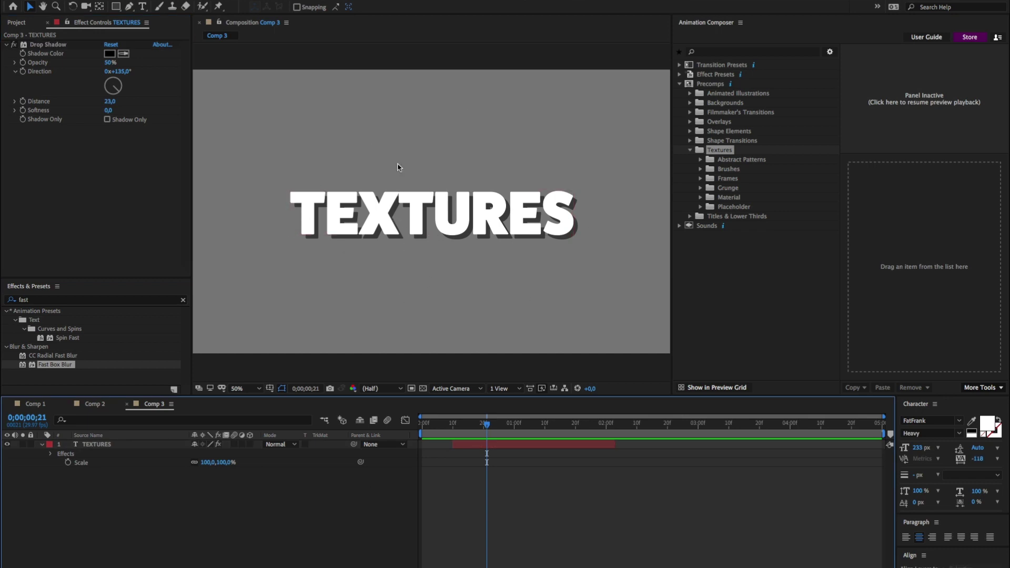
click(727, 199)
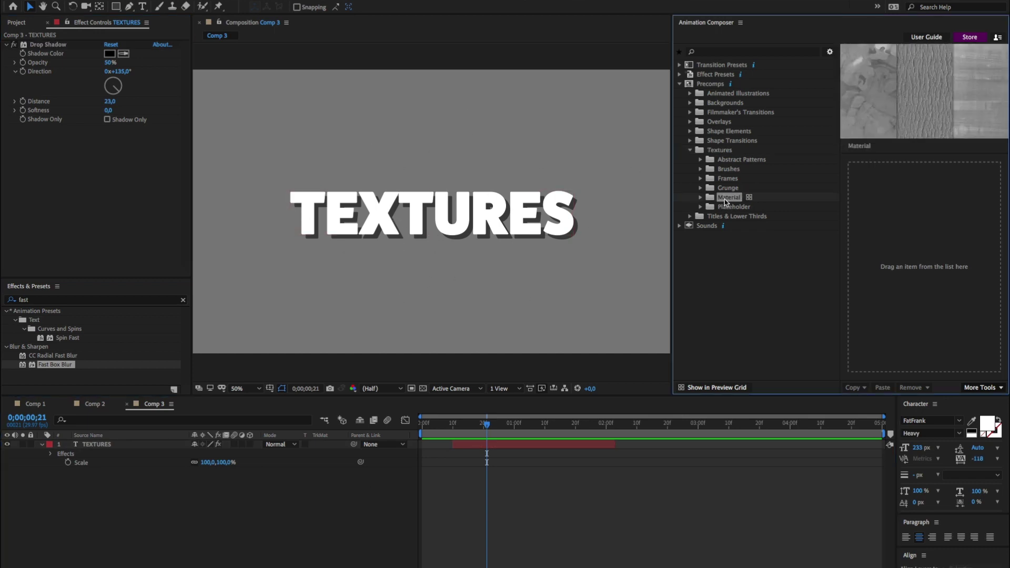
double_click(725, 198)
click(737, 253)
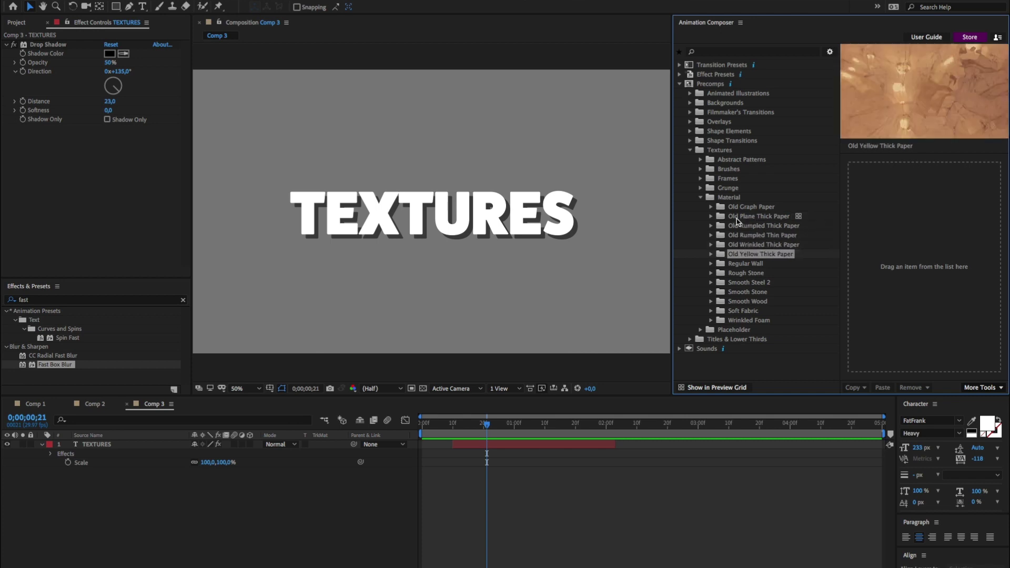
double_click(747, 256)
click(758, 273)
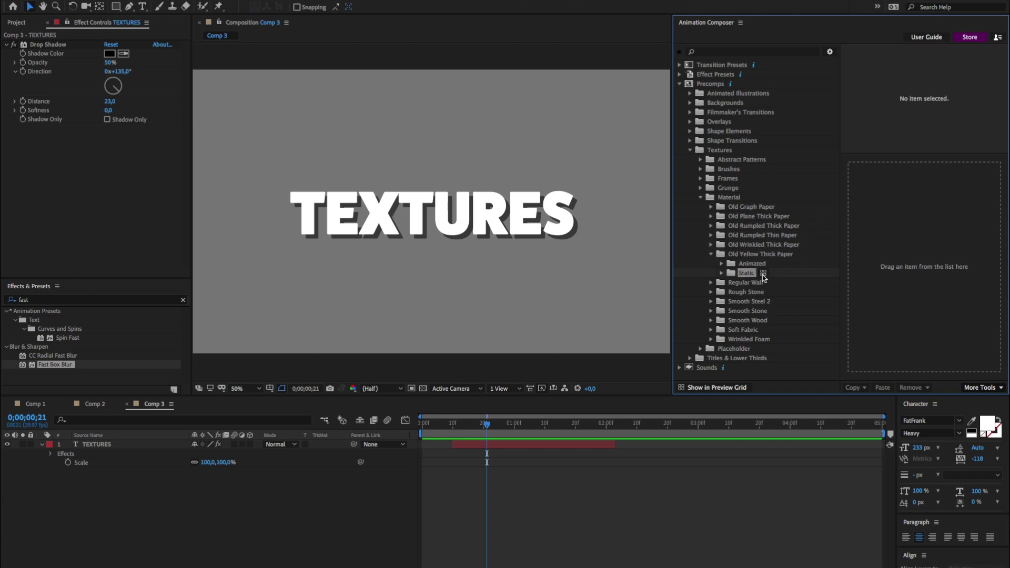
click(764, 274)
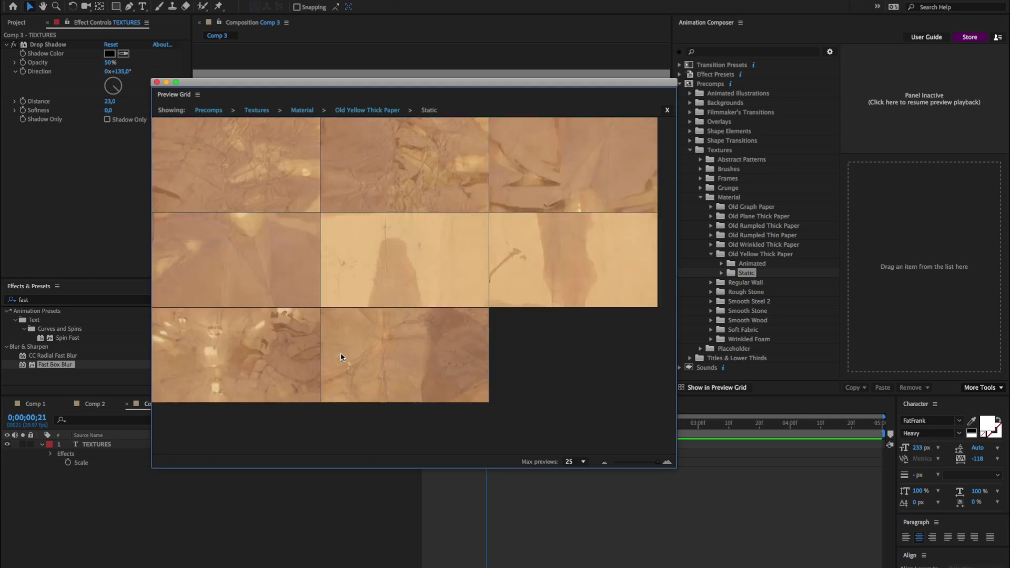
click(259, 352)
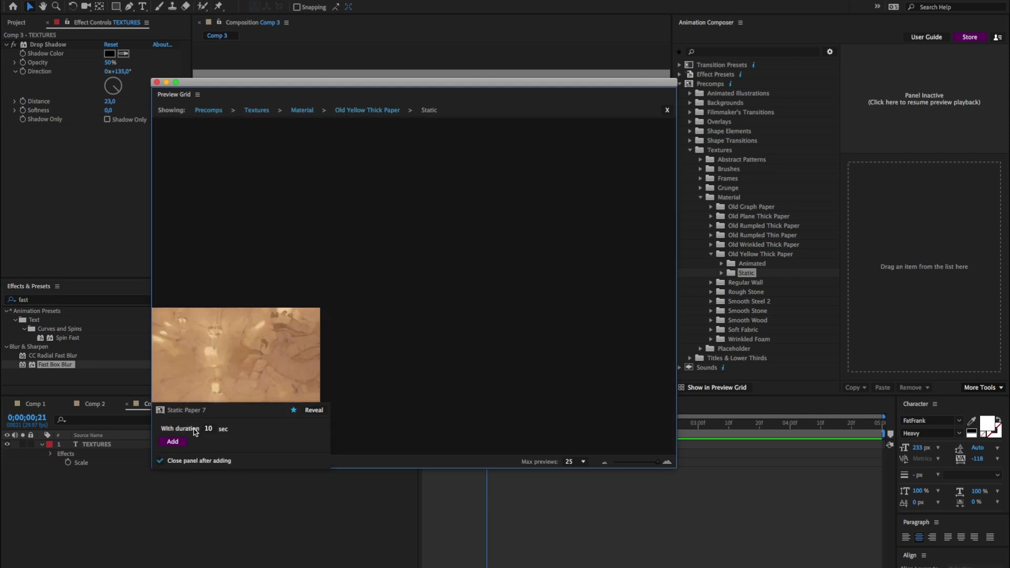
click(173, 442)
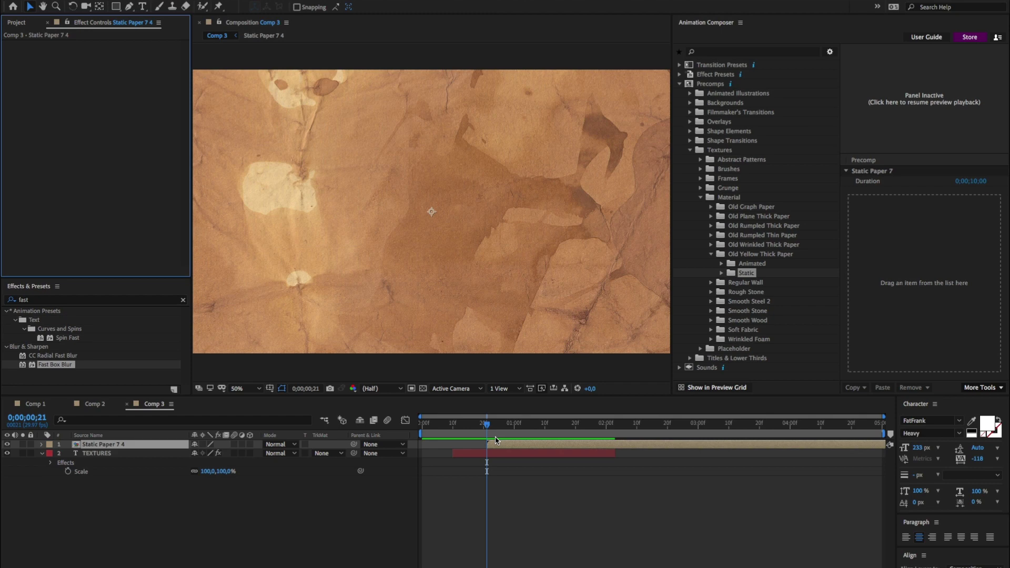
drag(509, 445, 443, 446)
Send the Static Paper 7 layer below the TEXTURES title.
key(ctrl+[)
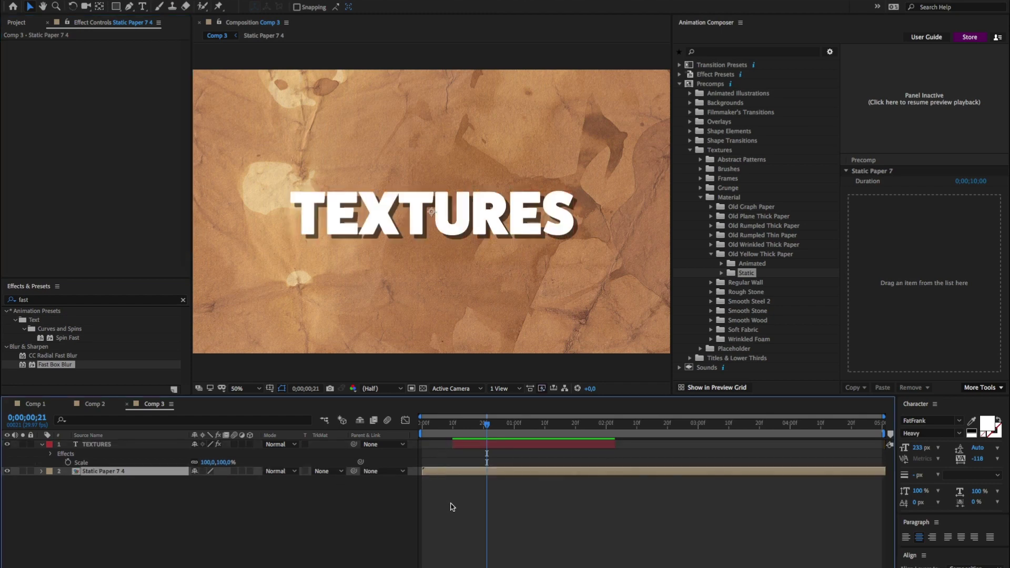
click(451, 507)
click(444, 222)
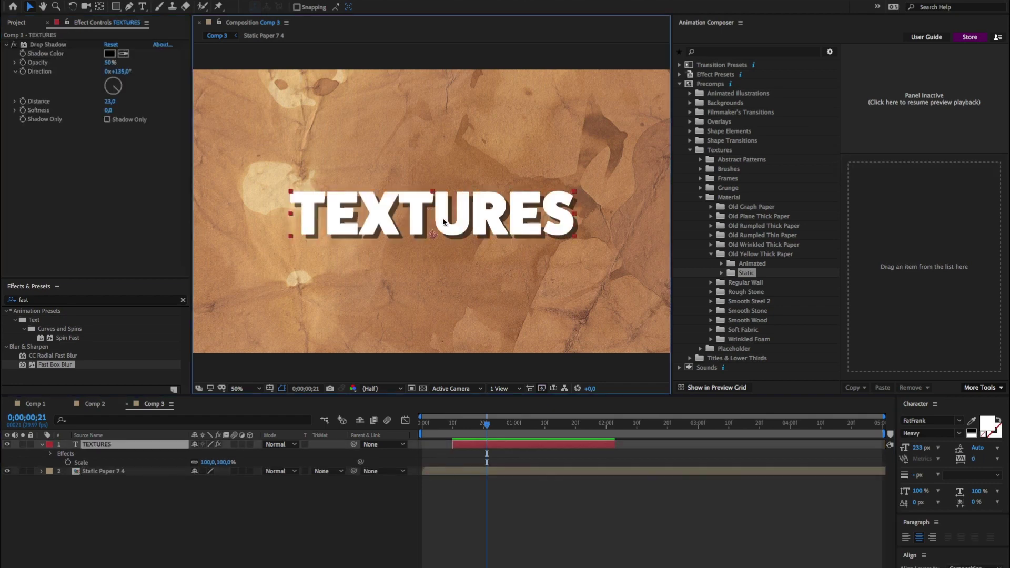
click(385, 502)
Draw a red rectangle around the title and move TEXTURES above it.
click(116, 6)
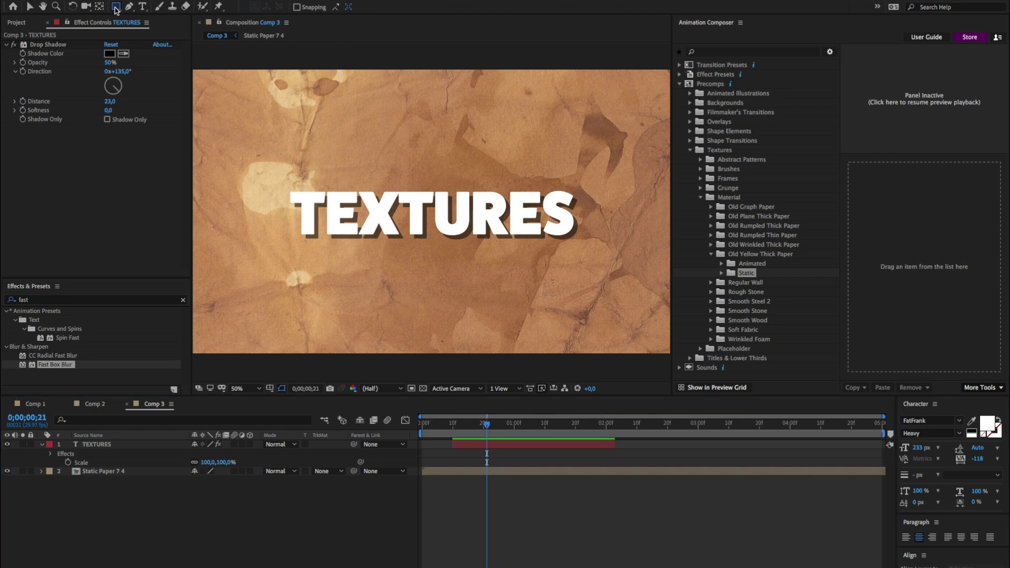
drag(280, 184, 589, 250)
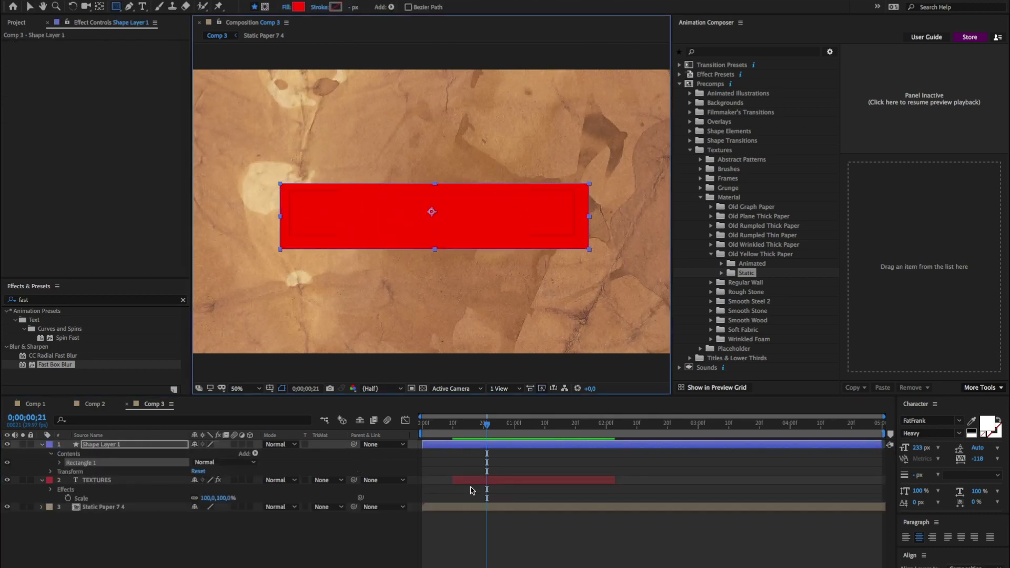
drag(470, 480, 466, 446)
Trim the rectangle shape layer to run from frame 10 to 2;02, then return to the Selection tool.
click(453, 424)
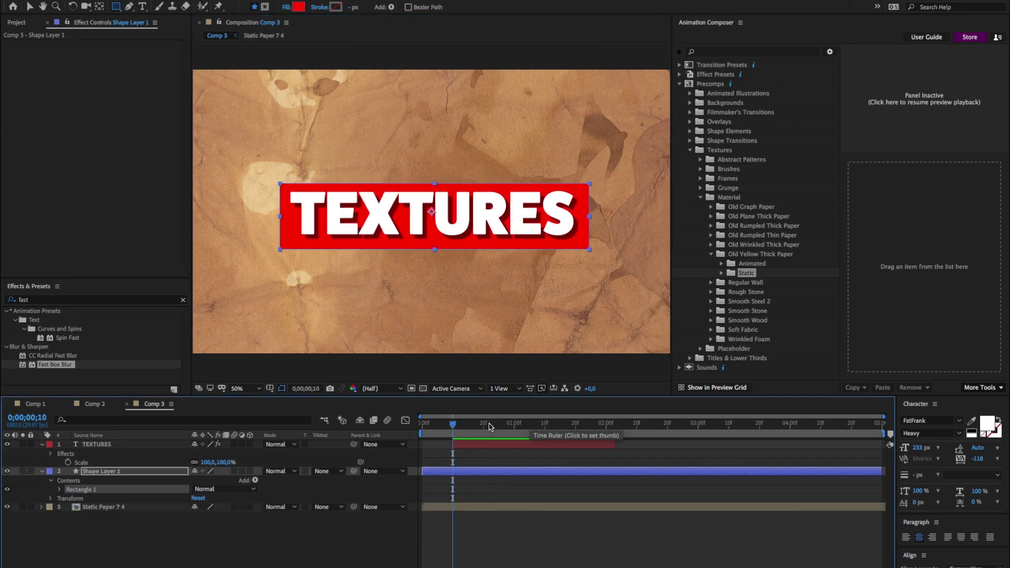
key(alt+bracketleft)
drag(482, 424, 613, 424)
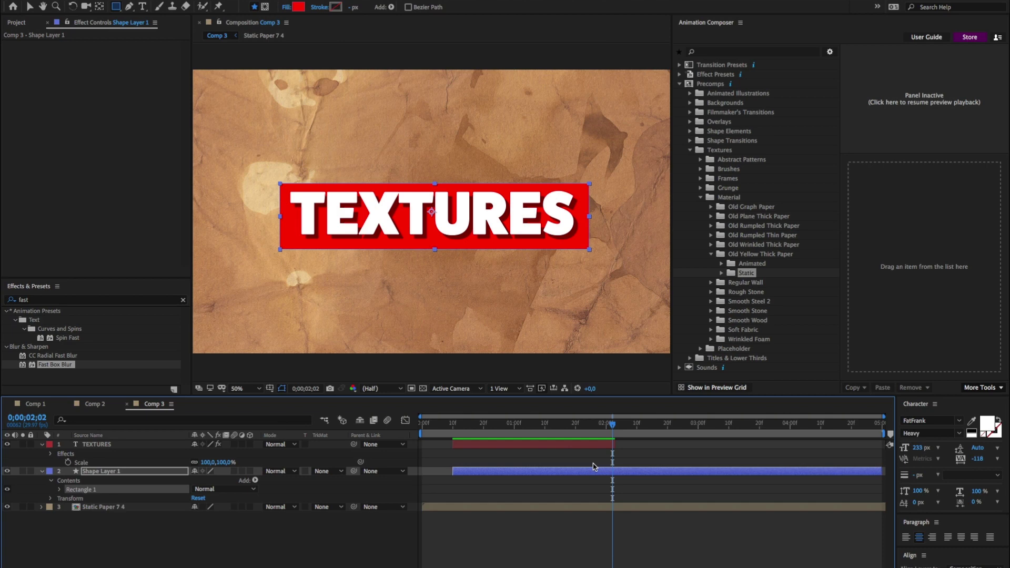
click(602, 477)
key(alt+bracketright)
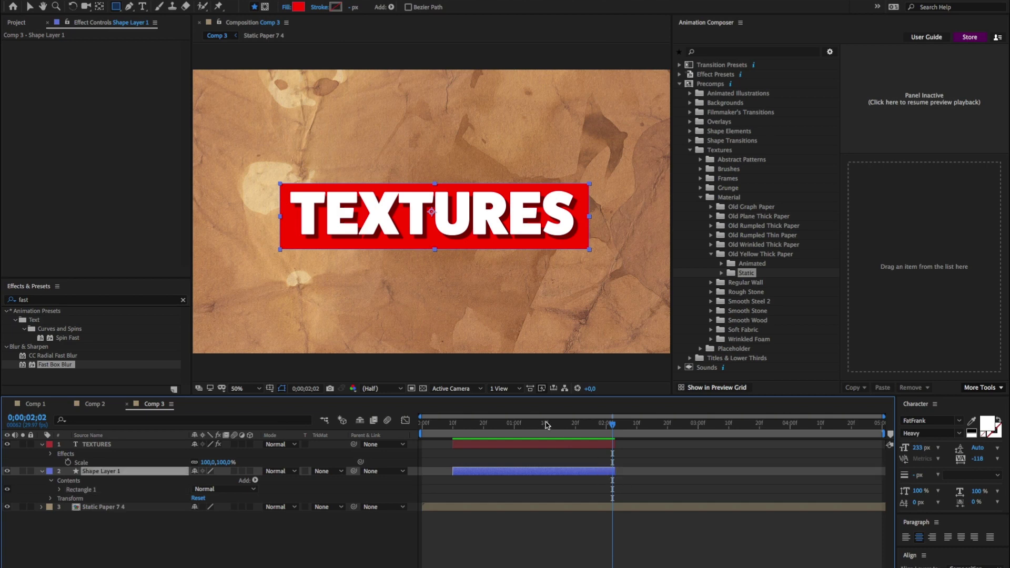
click(504, 425)
drag(504, 427, 500, 175)
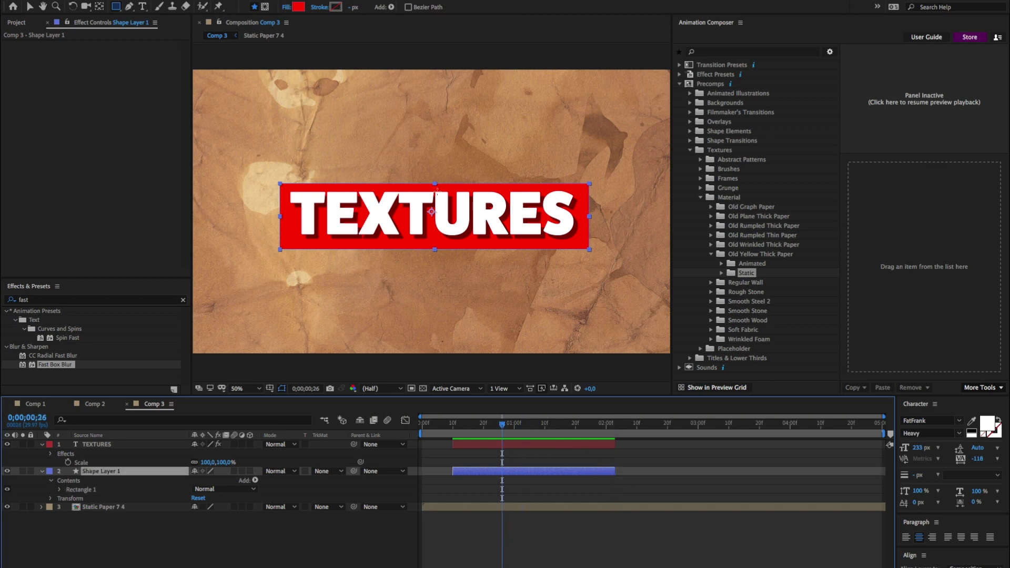
key(v)
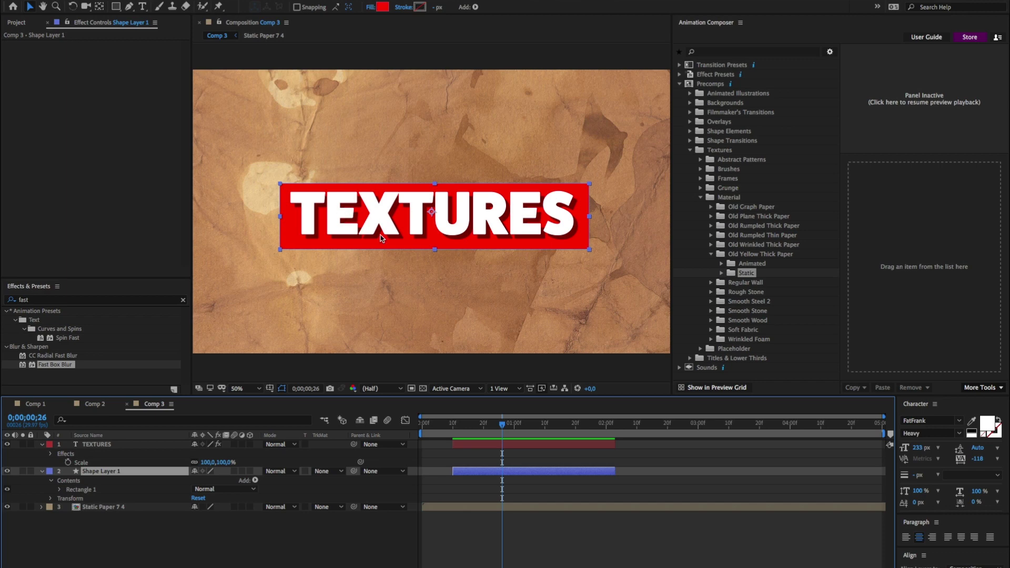
Apply Old Wrinkled Thick Paper Static Paper 1 as a texture to the TEXTURES text layer.
click(469, 534)
click(489, 475)
click(746, 265)
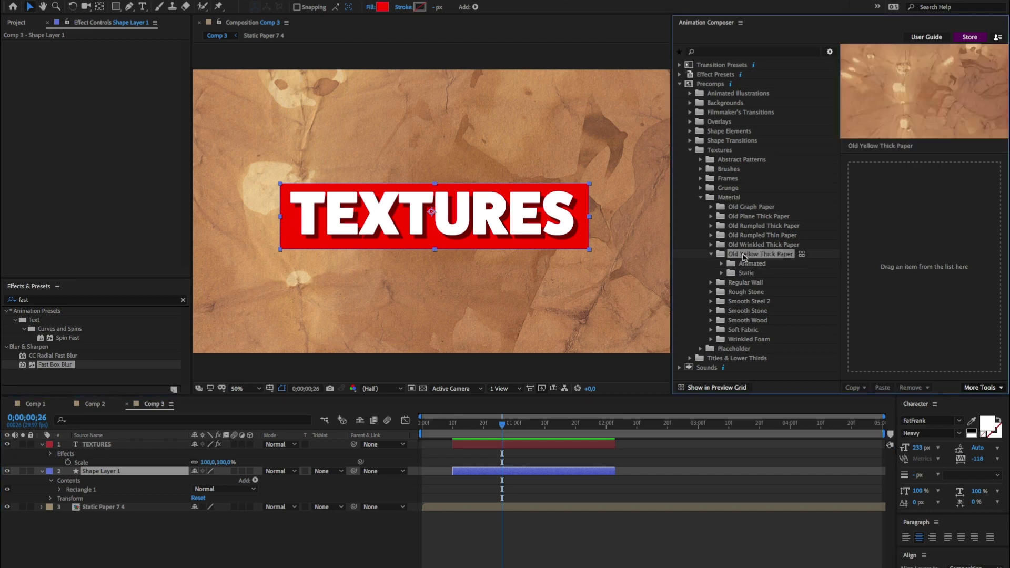
click(747, 255)
click(743, 246)
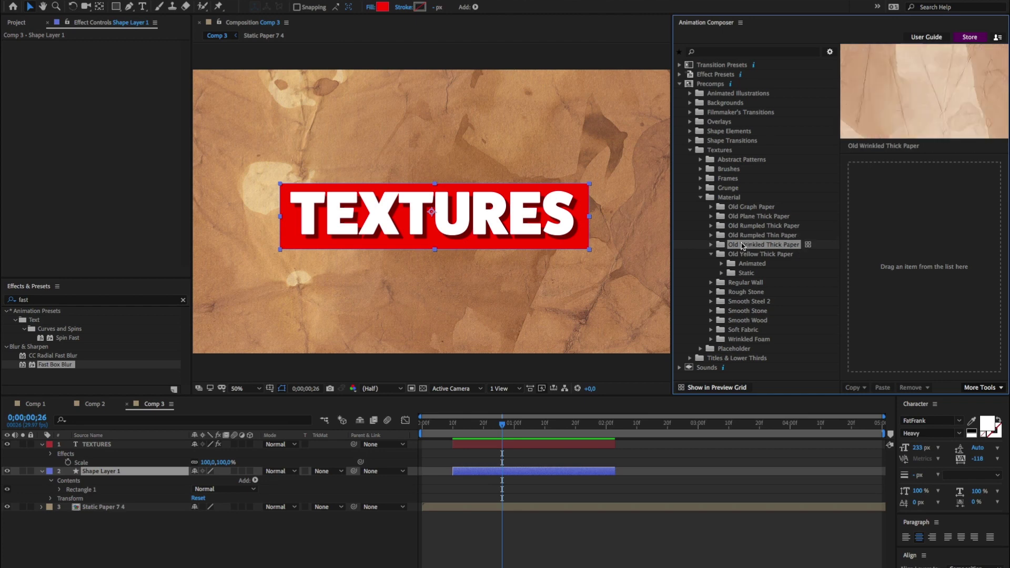
double_click(744, 246)
double_click(746, 264)
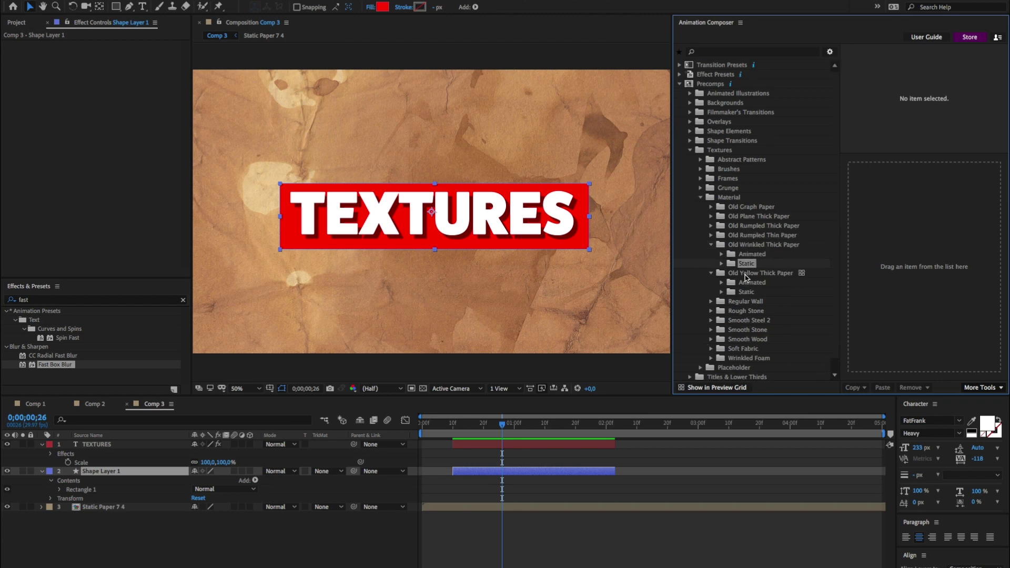
click(752, 293)
click(757, 274)
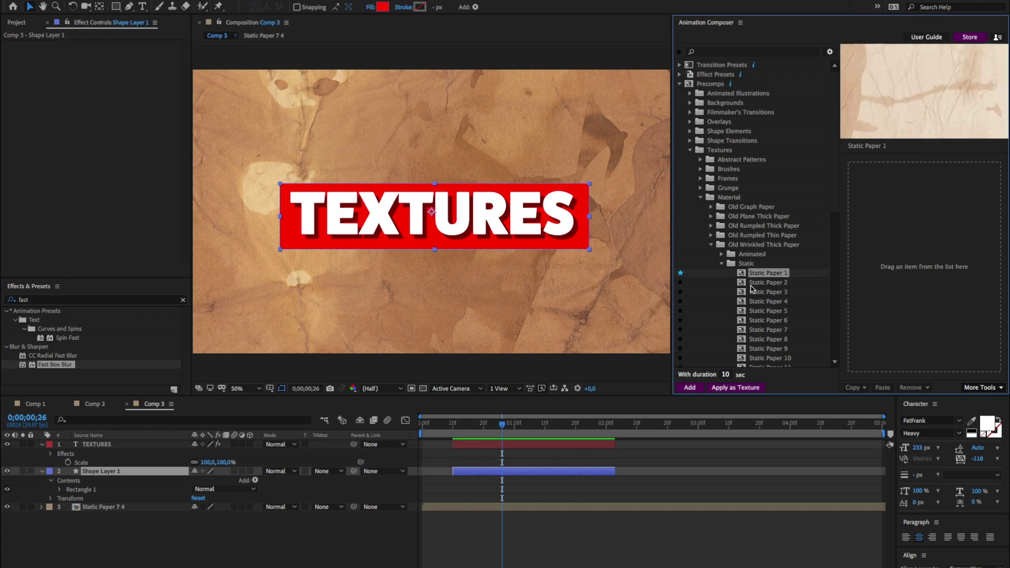
click(529, 445)
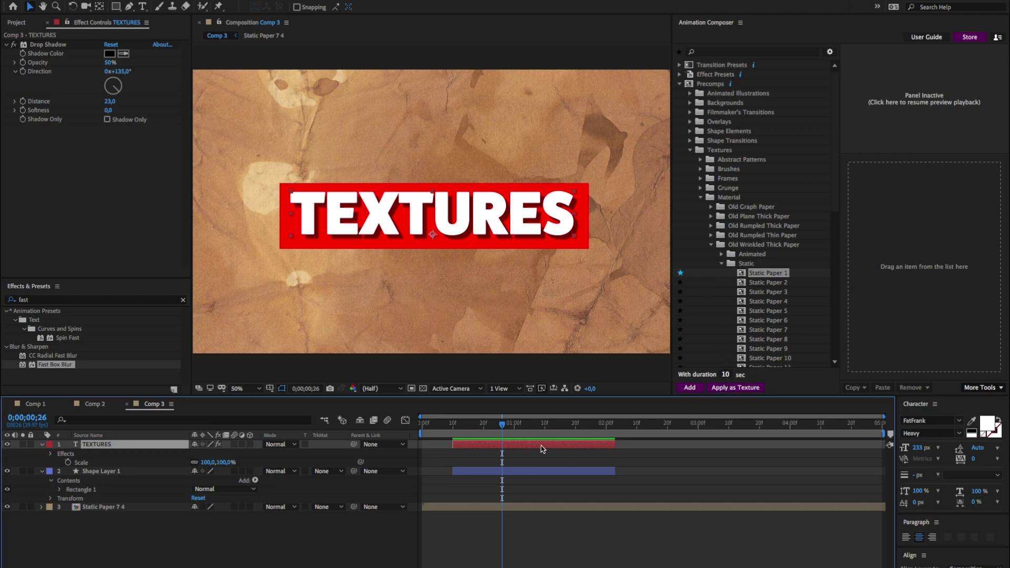
click(735, 391)
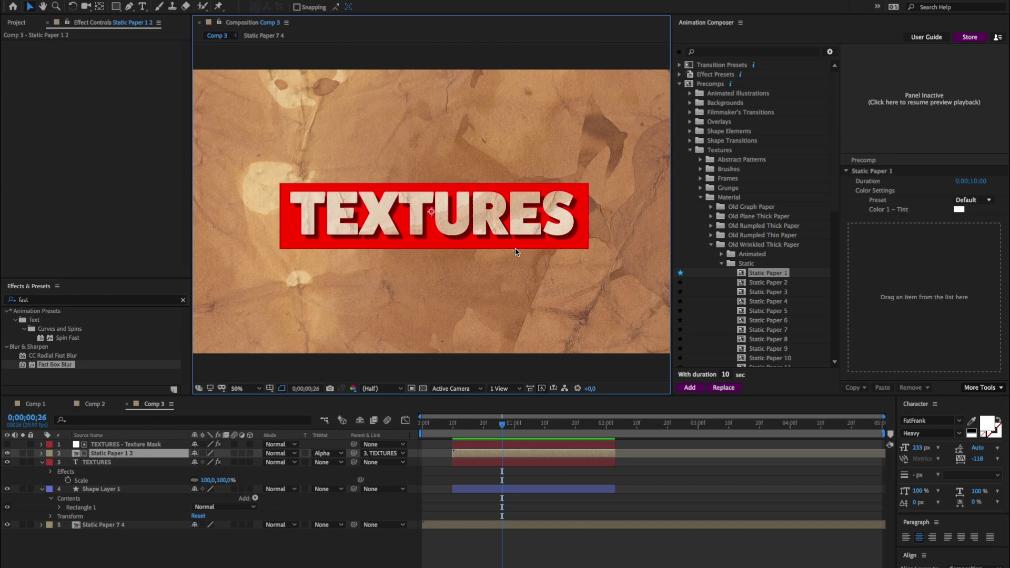
Apply Old Graph Paper Static Paper 9 as a texture to the red box's Shape Layer 1.
click(504, 490)
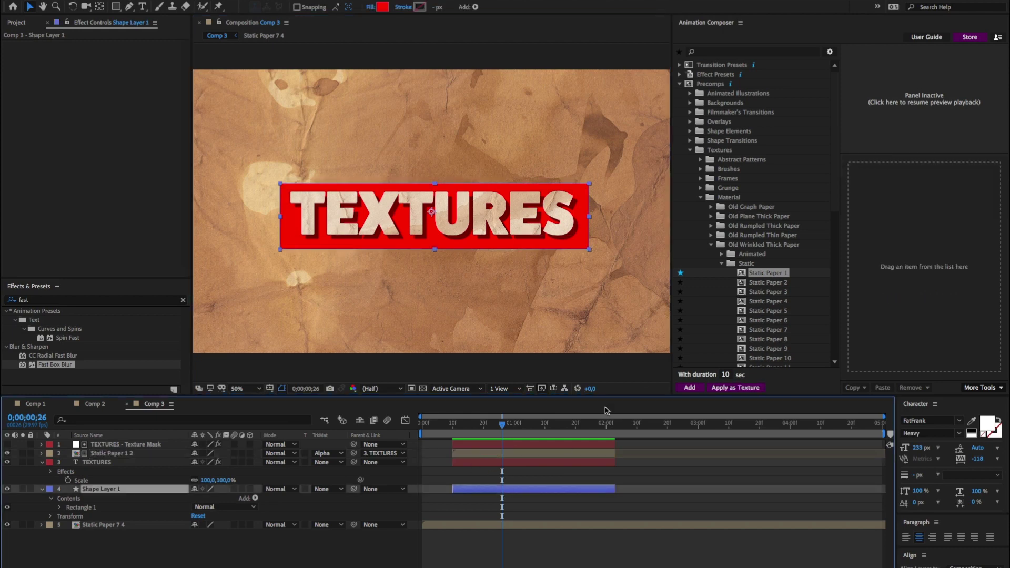
click(747, 264)
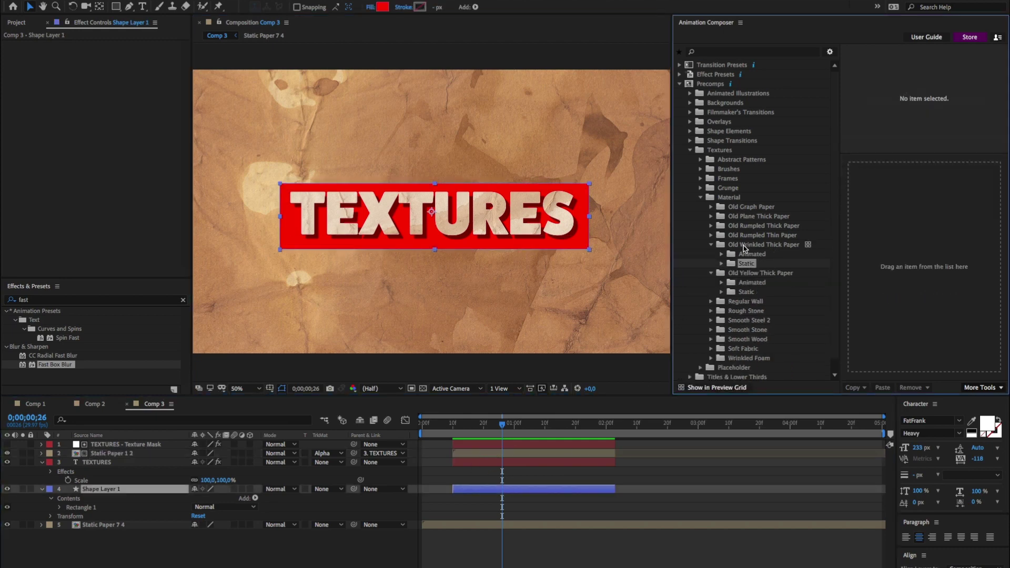
double_click(744, 247)
click(775, 207)
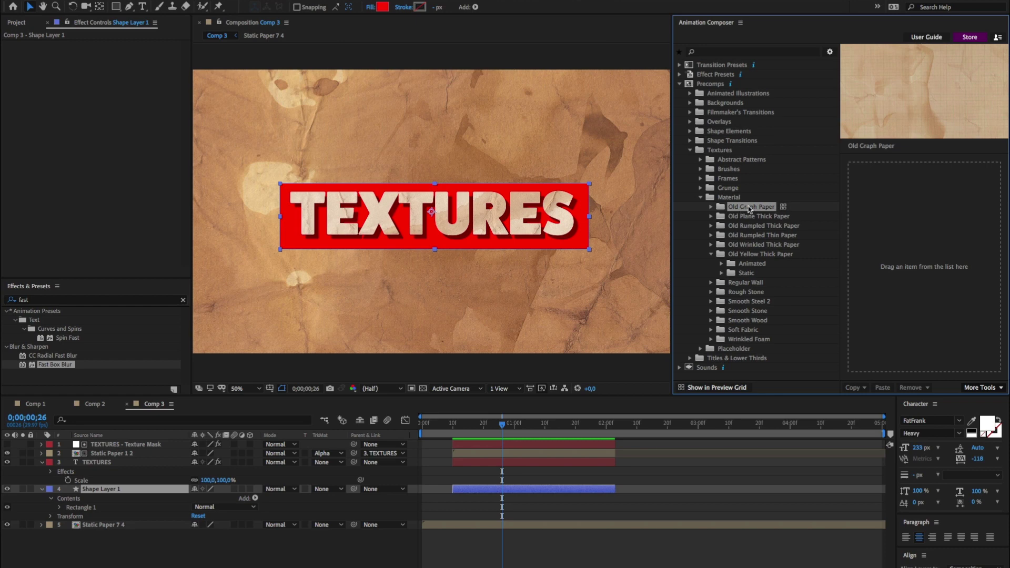
double_click(750, 209)
double_click(747, 226)
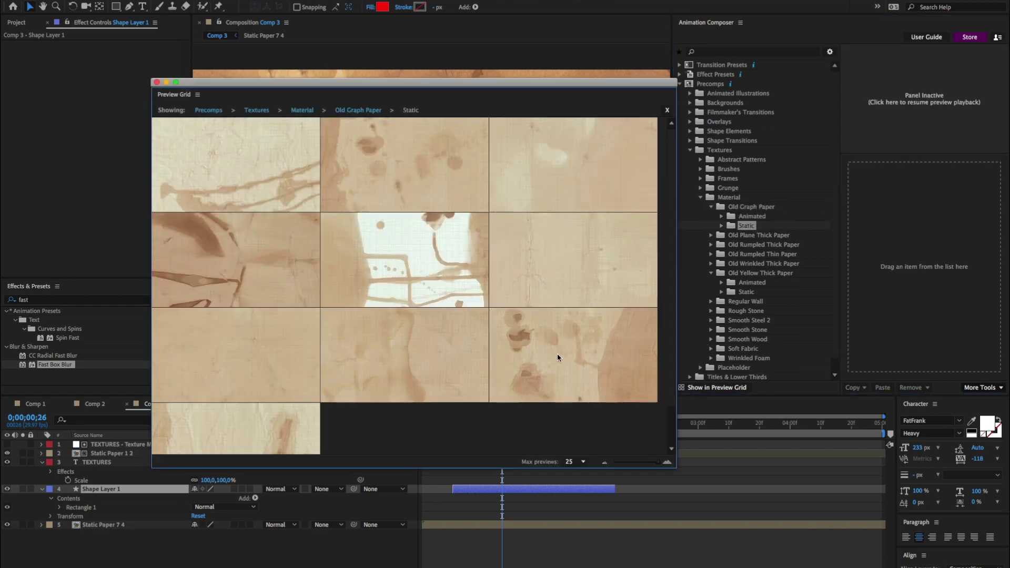
click(557, 354)
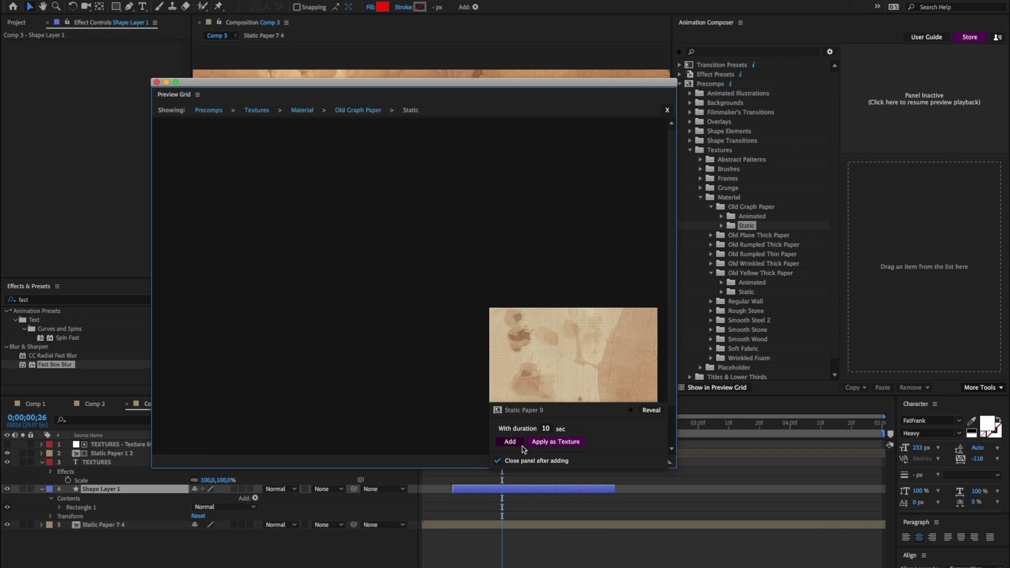
click(548, 443)
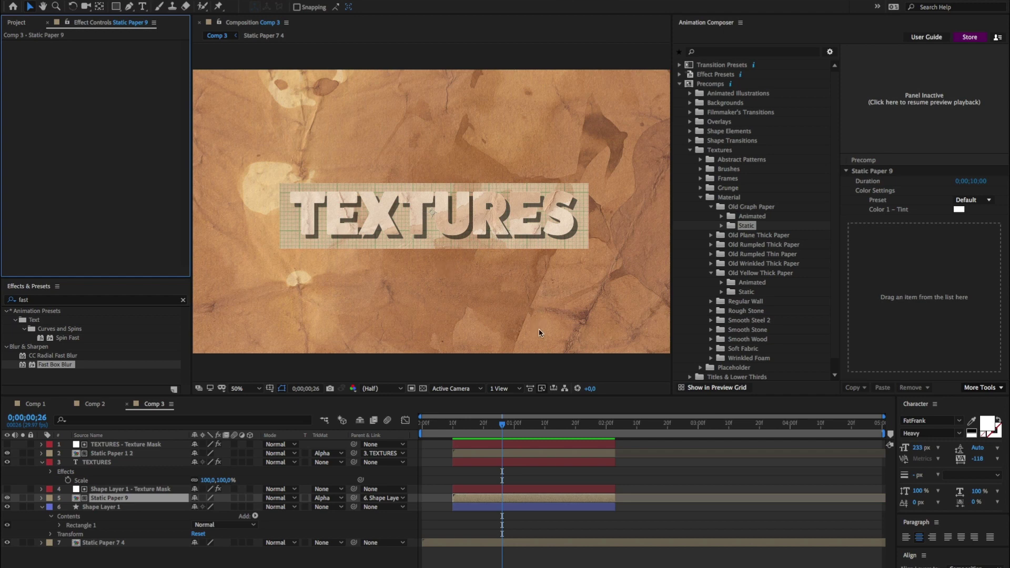
click(490, 509)
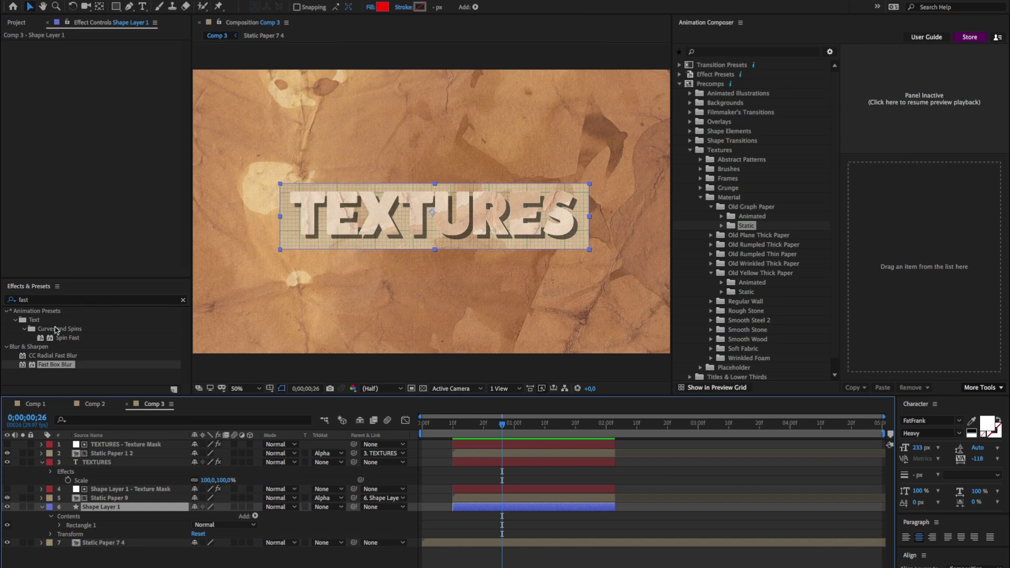
Add a Drop Shadow effect to Shape Layer 1 and set its Distance to 25.
click(44, 302)
text(drop)
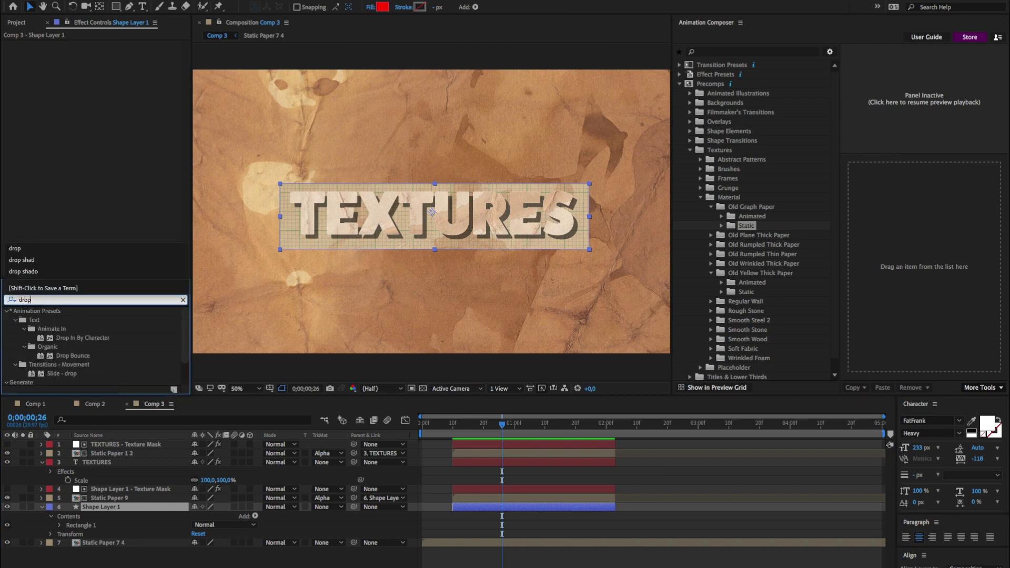
scroll(42, 356, down, 3)
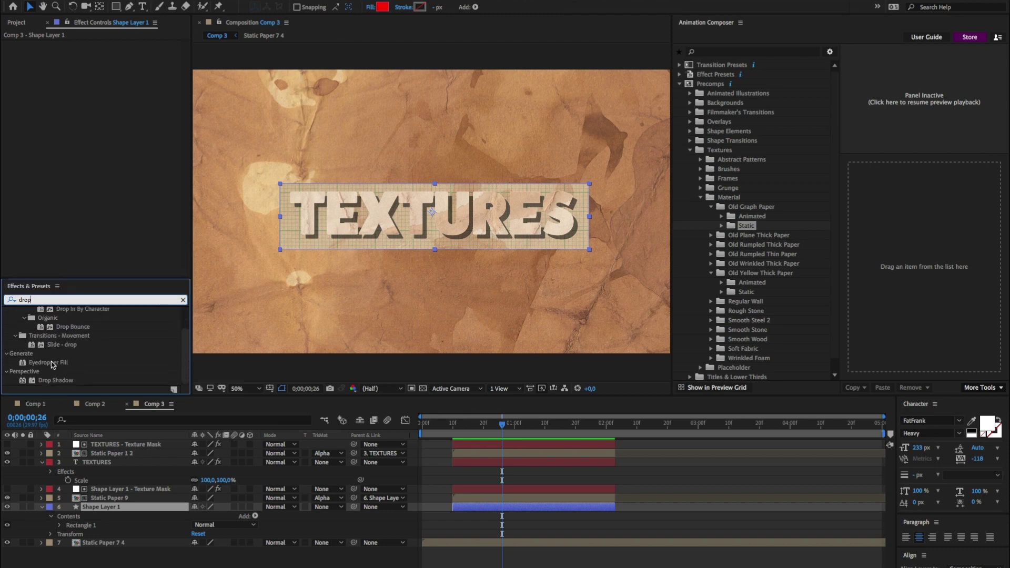
double_click(55, 380)
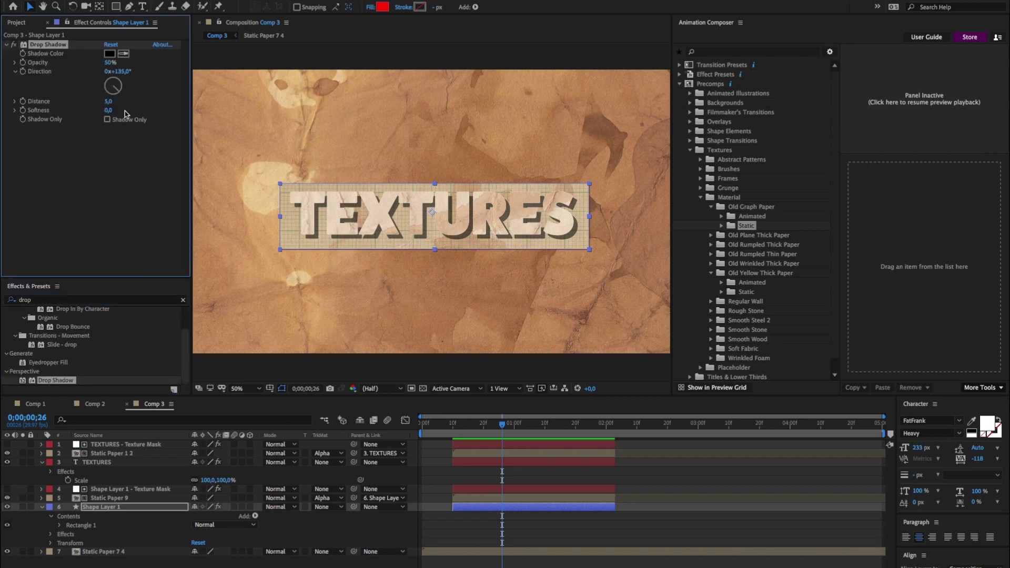
click(108, 101)
text(25)
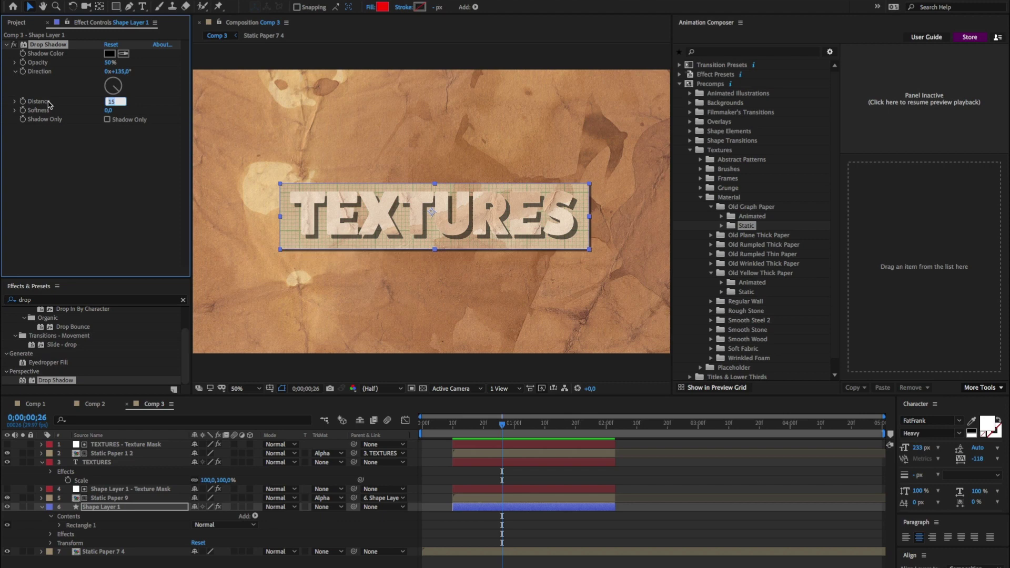
key(Return)
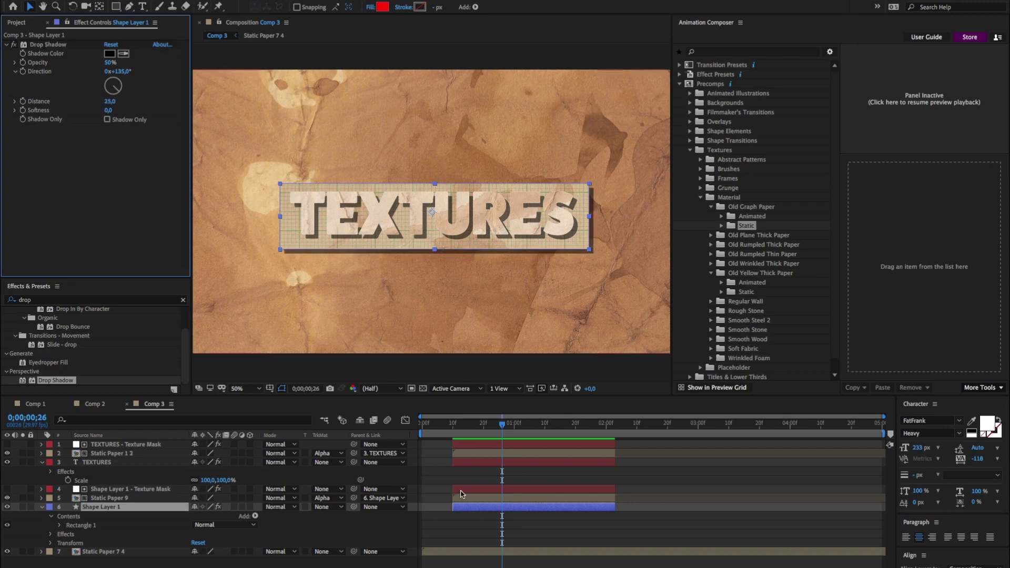
click(443, 487)
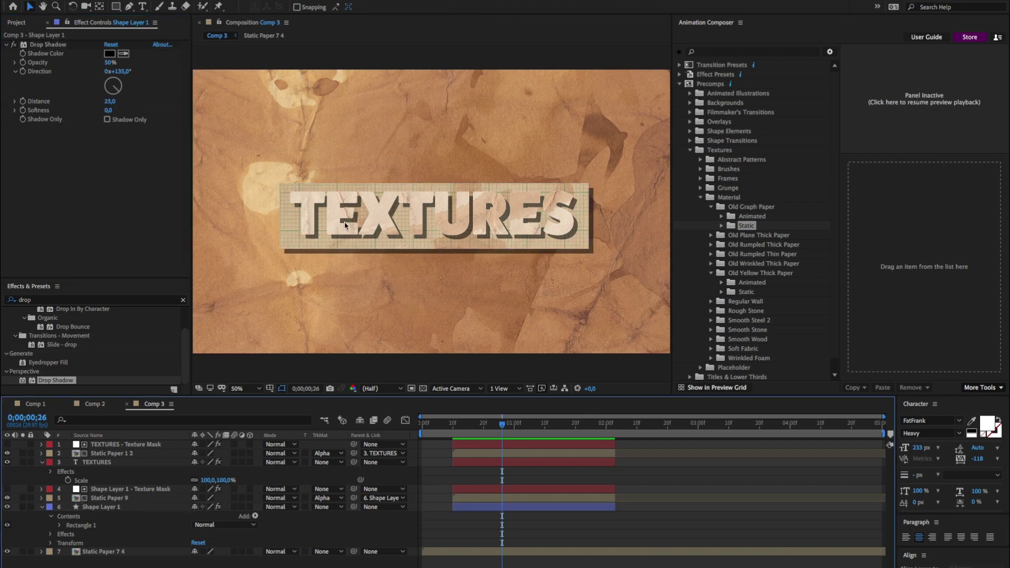
click(529, 508)
click(514, 507)
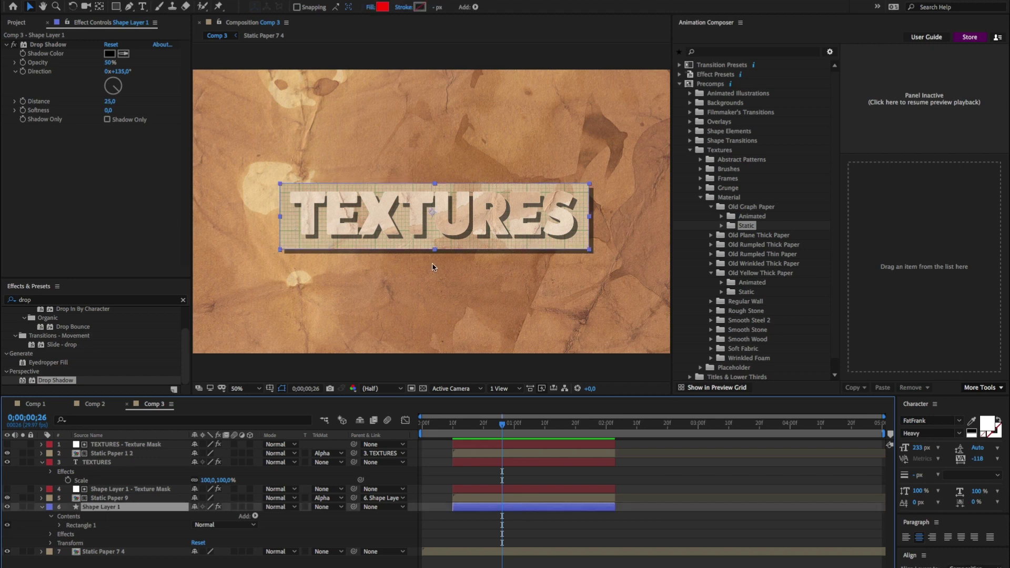
Add Roughen Edges to Shape Layer 1 and place it above the Drop Shadow.
click(94, 300)
text(rough)
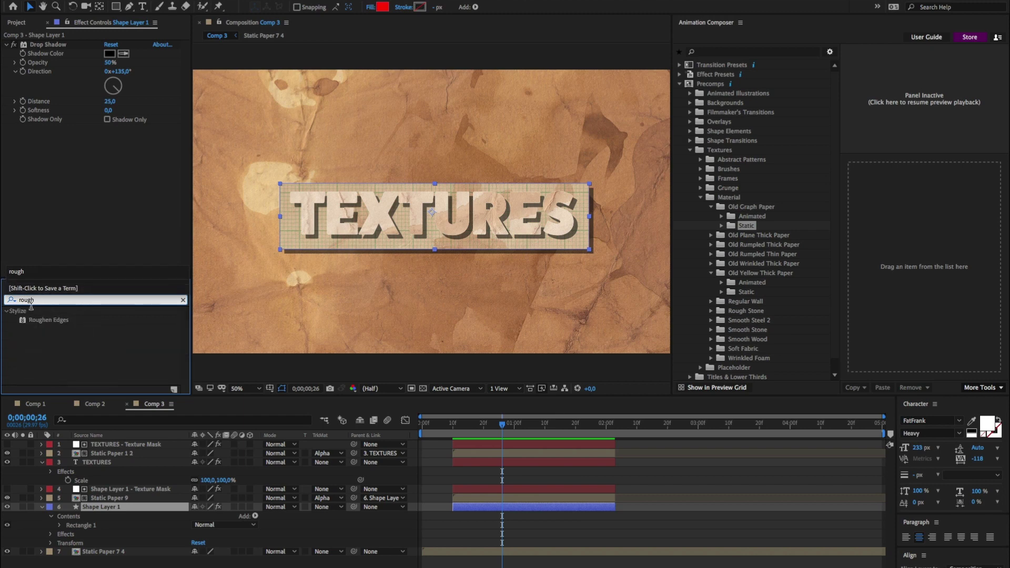
drag(50, 321, 74, 212)
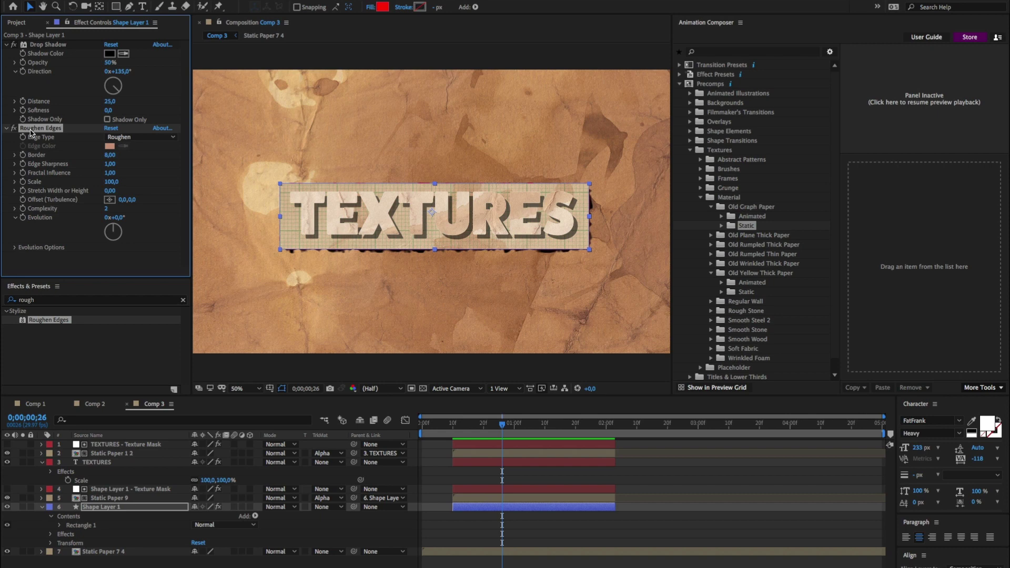
drag(33, 128, 41, 45)
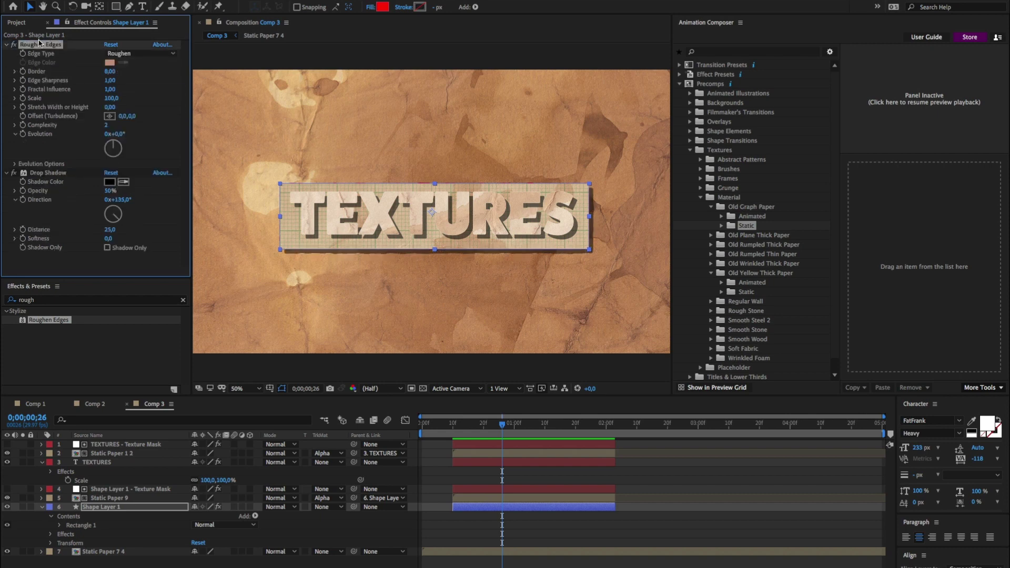
click(466, 476)
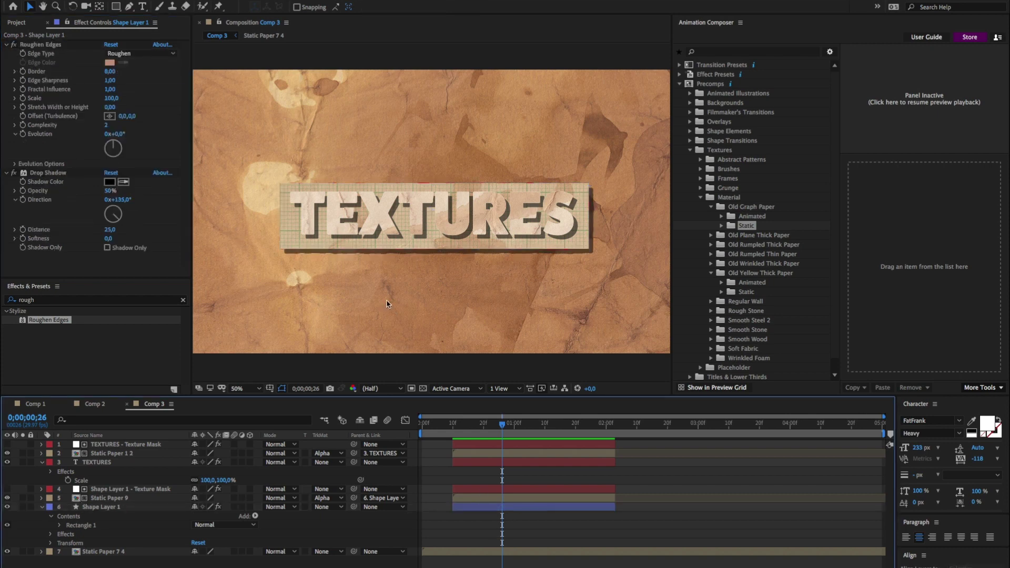
Set the TEXTURES layer's Drop Shadow to 59% opacity and distance 14.
click(337, 216)
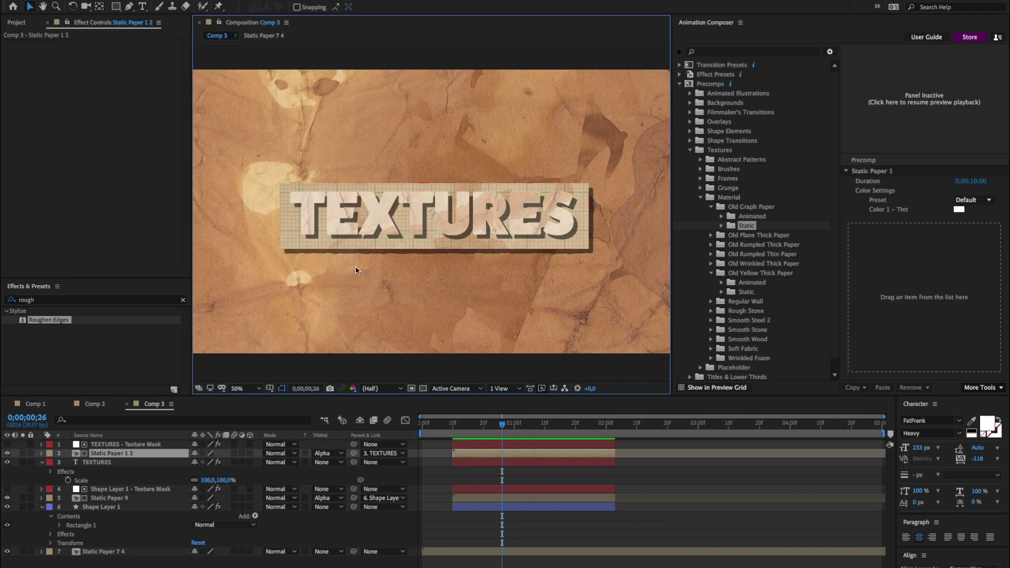
click(498, 463)
click(111, 62)
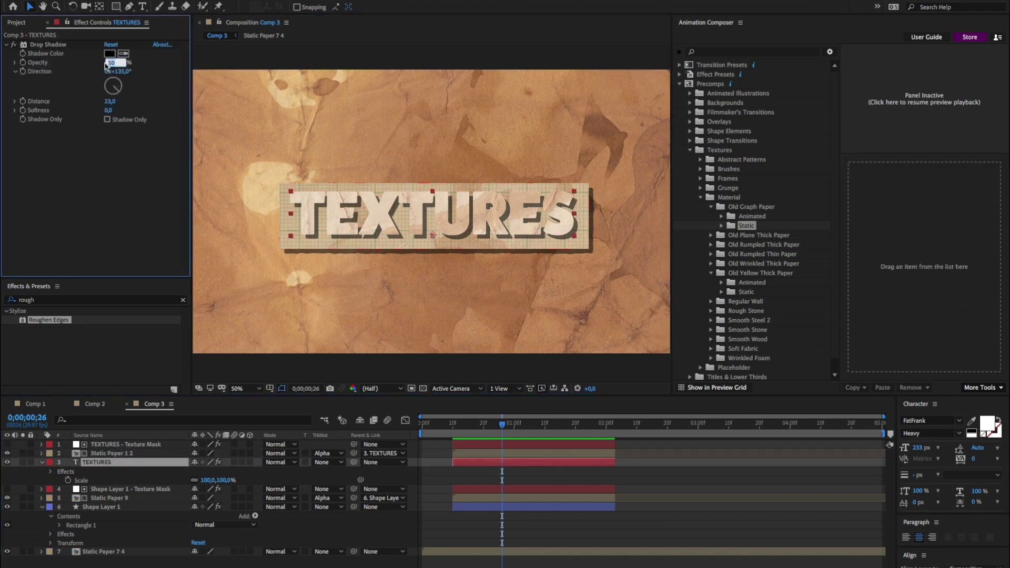
text(59)
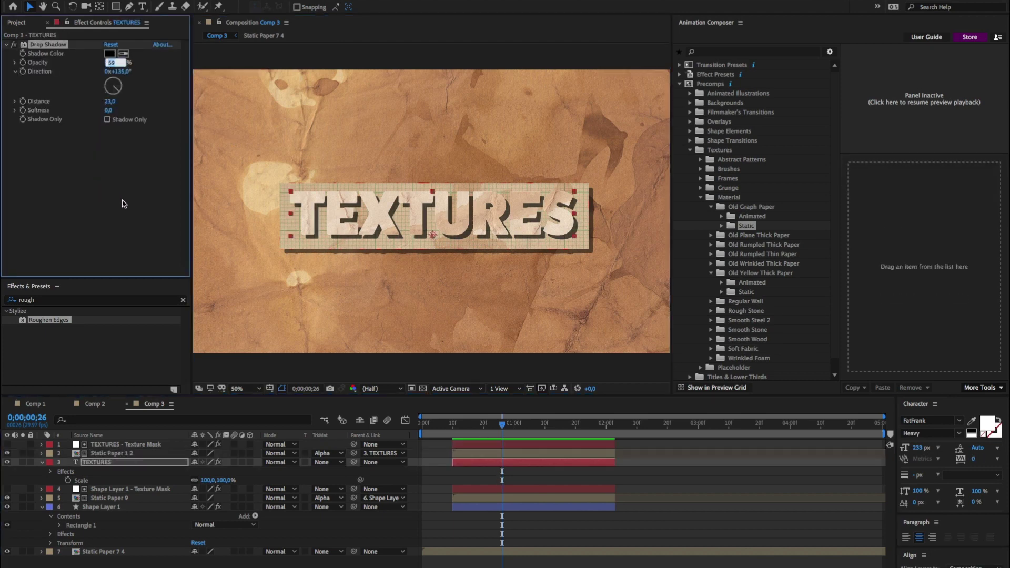
click(110, 101)
text(13)
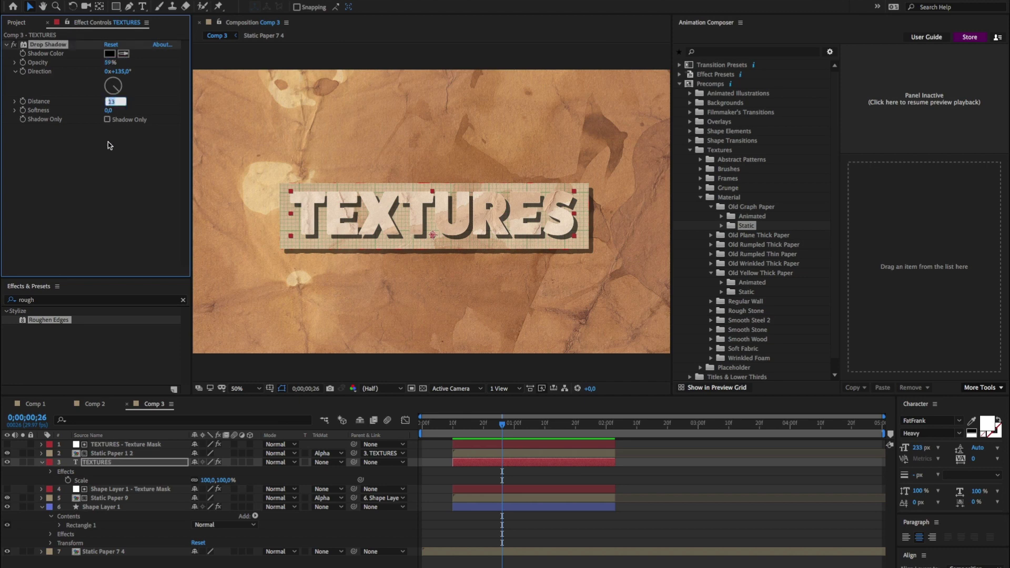
click(128, 198)
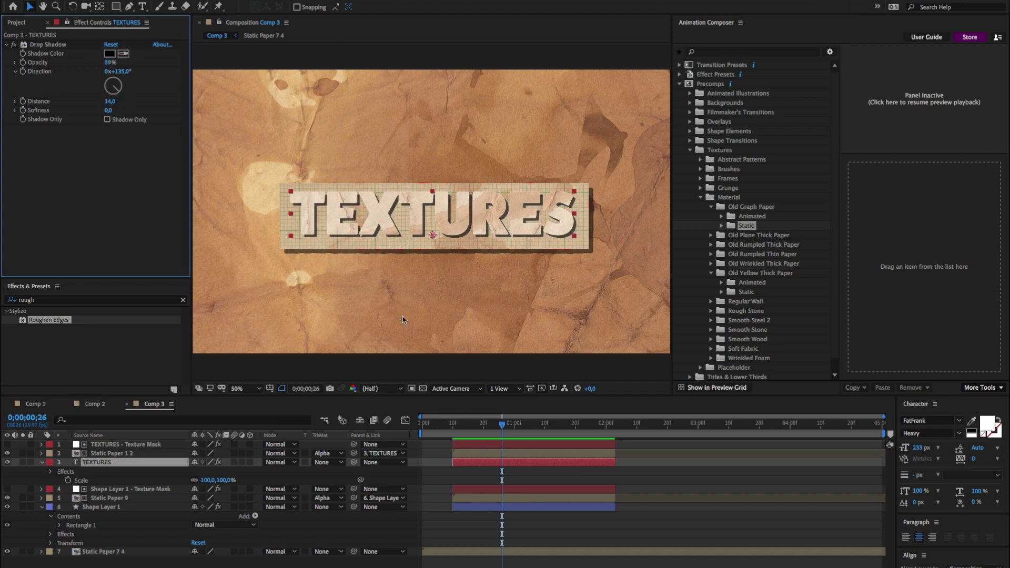
click(341, 210)
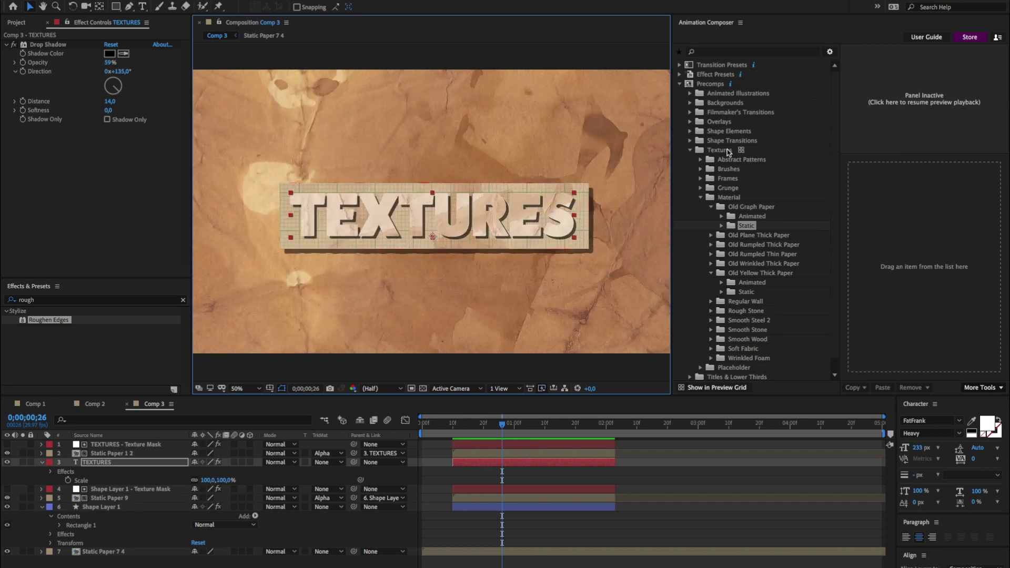
Preview the Position & Rotate Overshoot presets under Transition Presets > Text > Animate Characters.
double_click(706, 84)
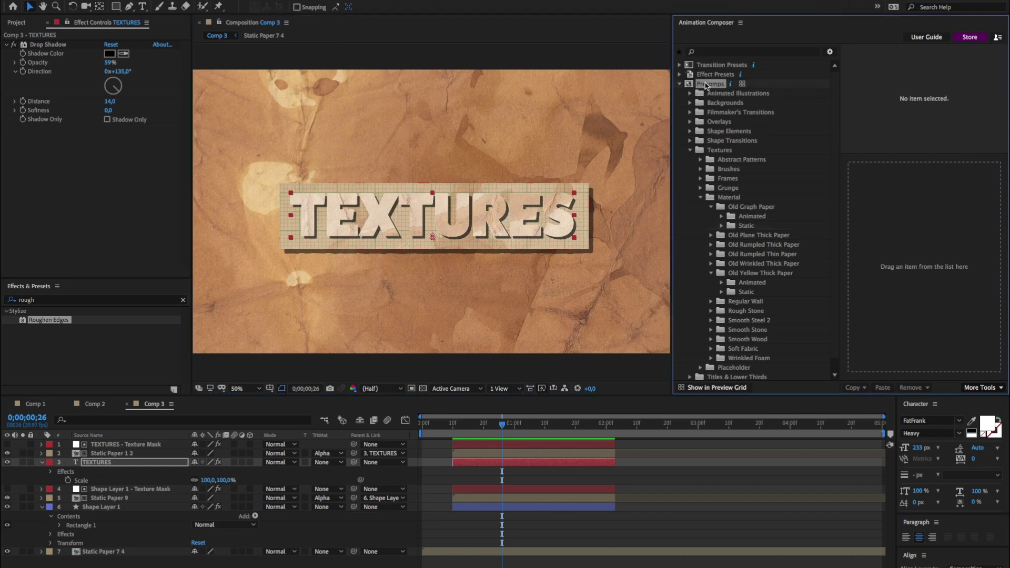
double_click(705, 66)
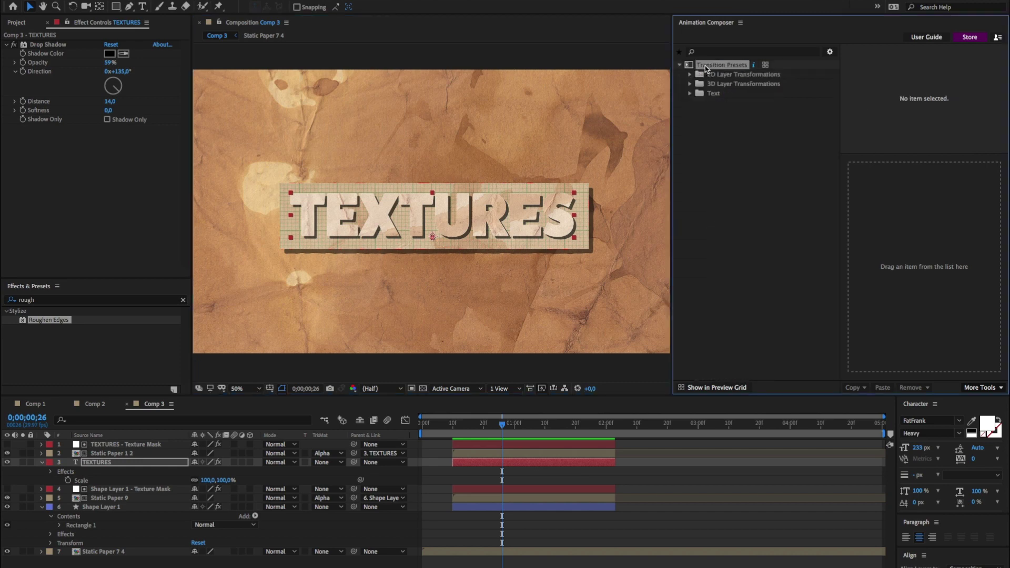
double_click(714, 95)
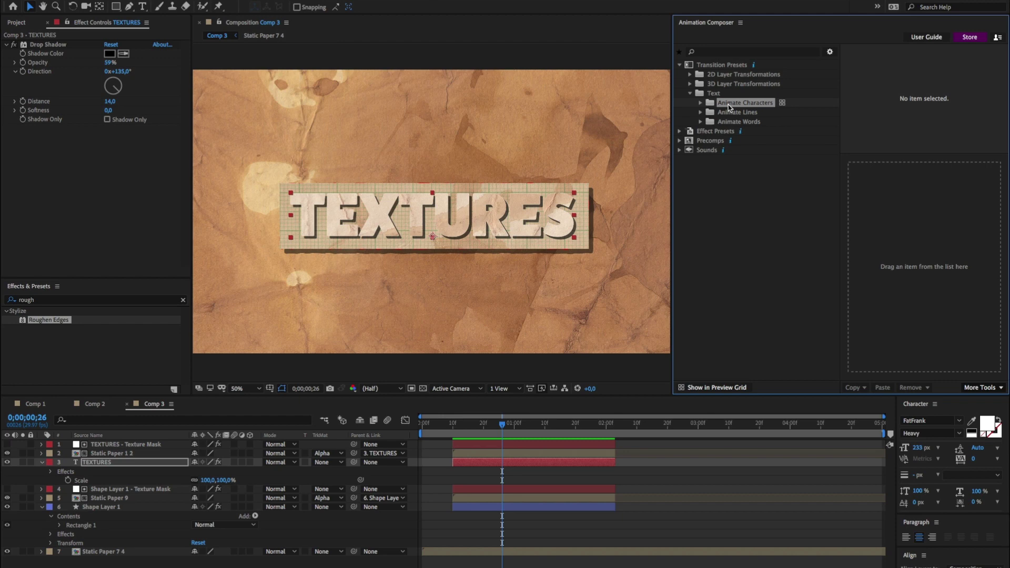
double_click(729, 105)
click(740, 190)
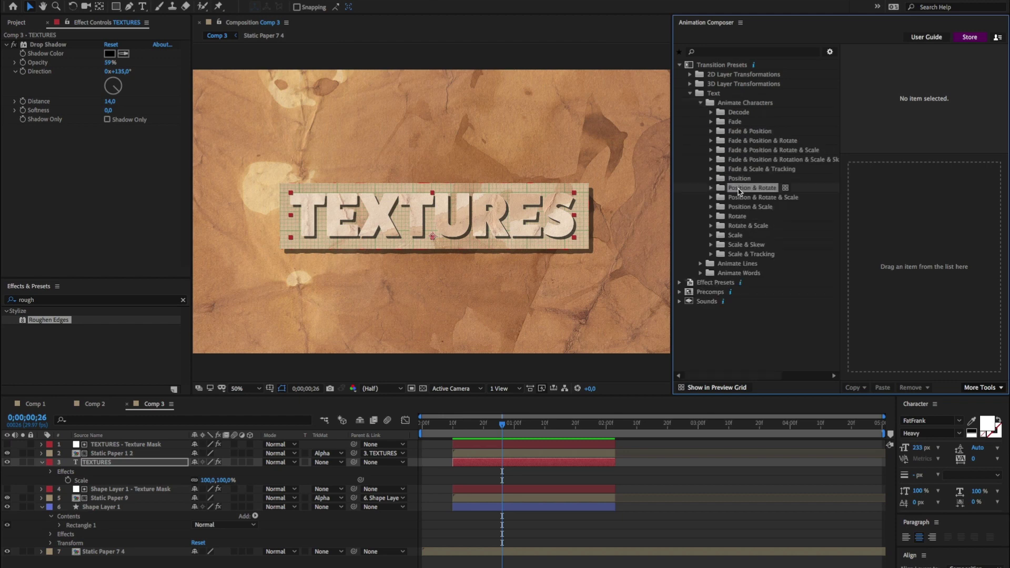
double_click(722, 190)
click(754, 226)
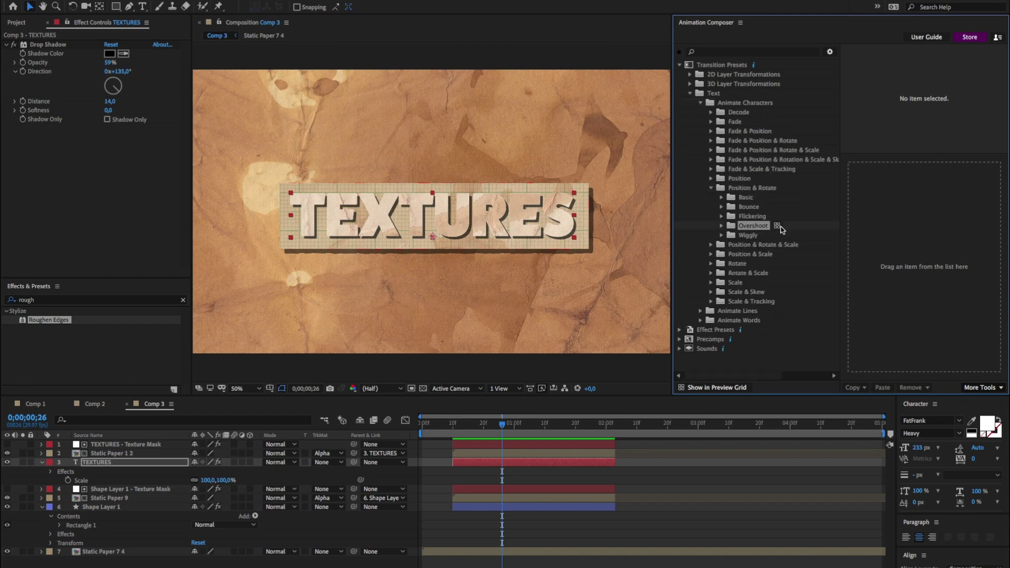
click(778, 226)
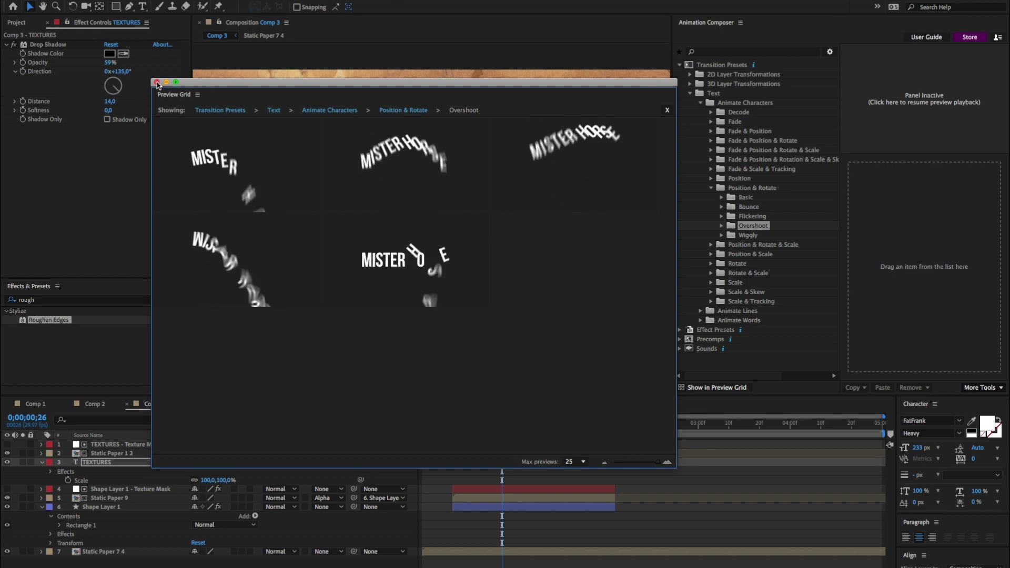
click(238, 174)
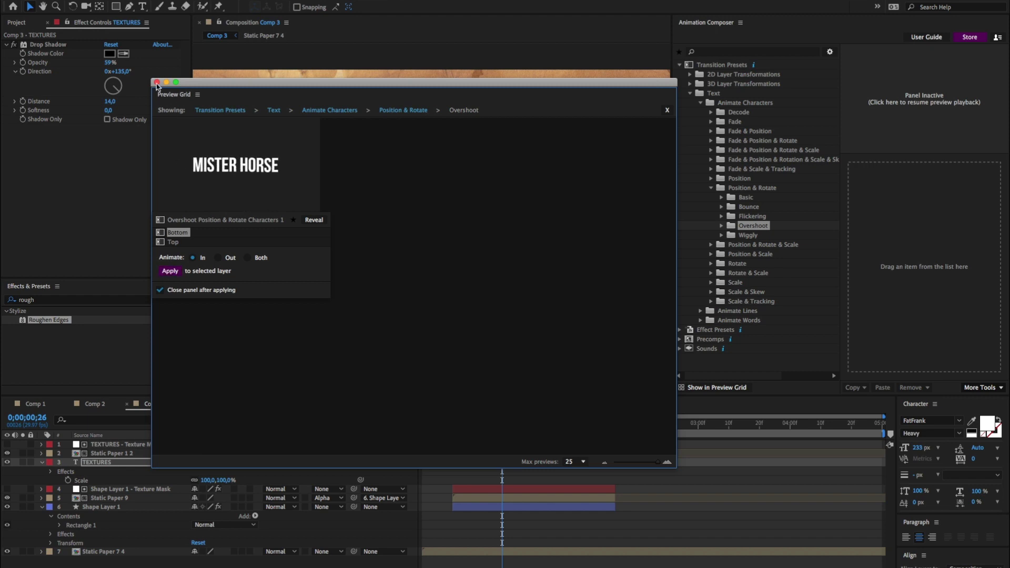
key(Escape)
key(Escape)
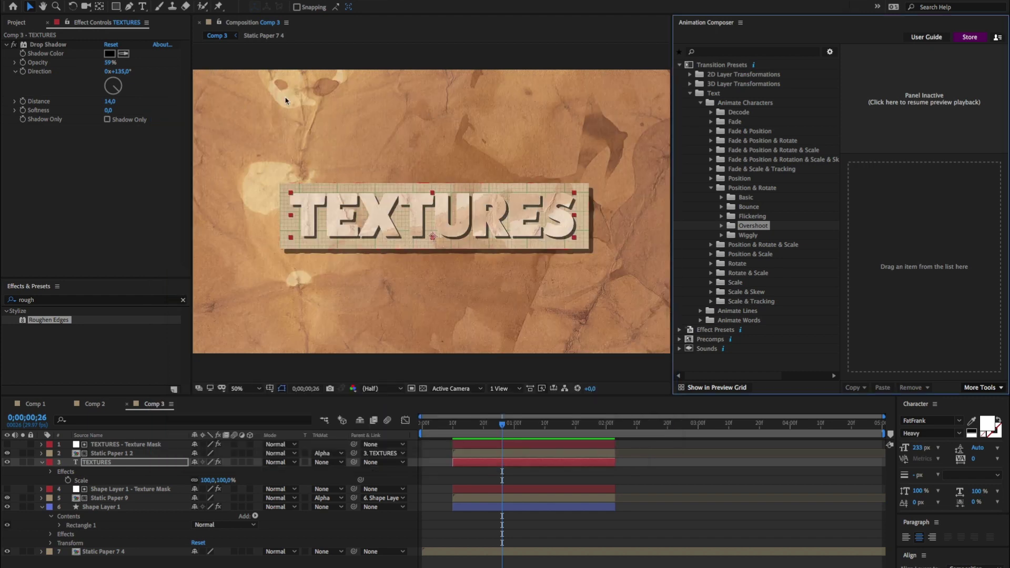
Apply the first Position & Rotate & Scale Overshoot transition to the TEXTURES layer.
double_click(742, 189)
double_click(741, 197)
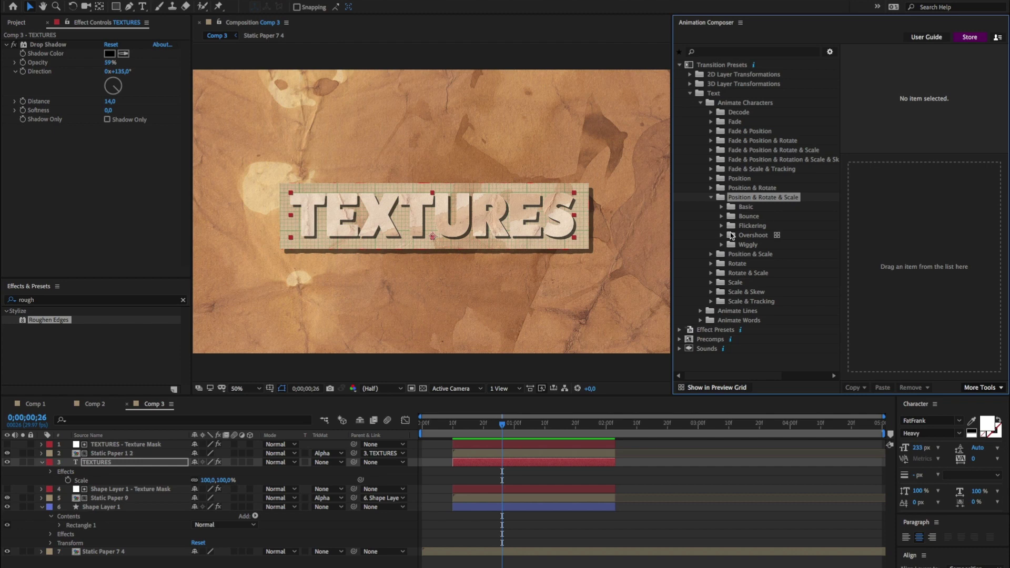
click(754, 236)
click(776, 235)
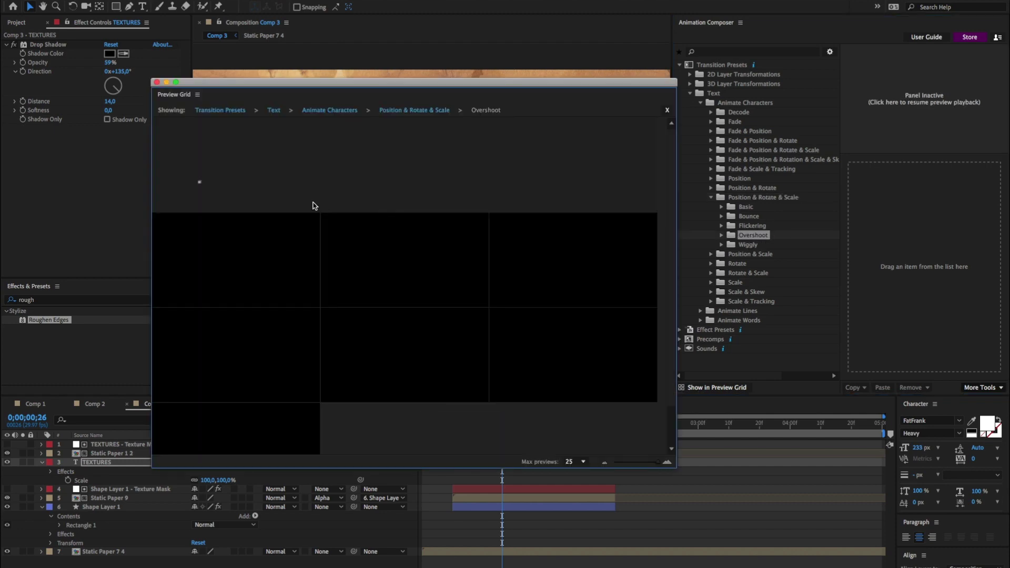
click(235, 165)
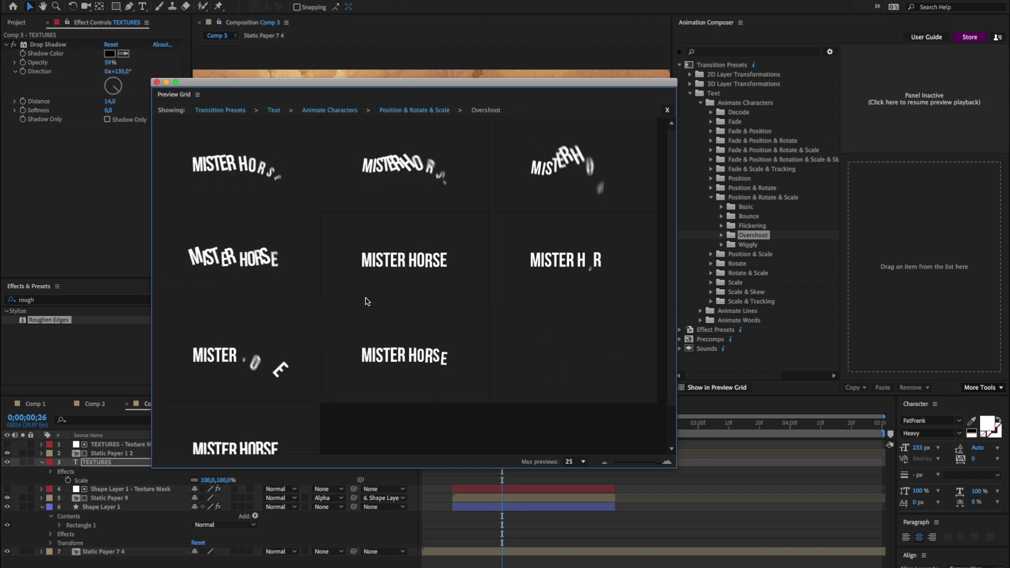
click(367, 301)
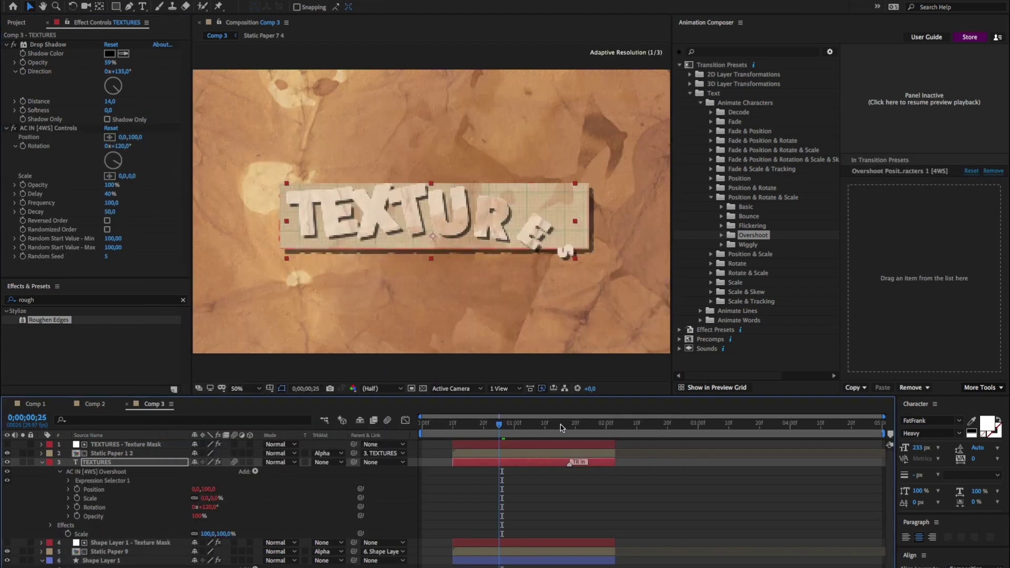
Play back the TEXTURES character intro, then nudge Shape Layer 1's textured box slightly left.
click(640, 431)
key(space)
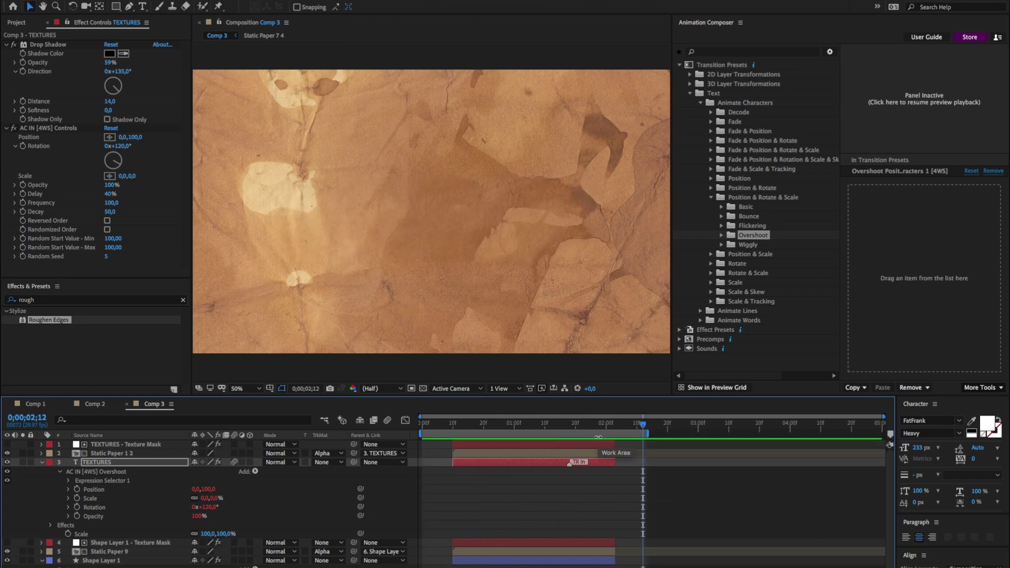
key(space)
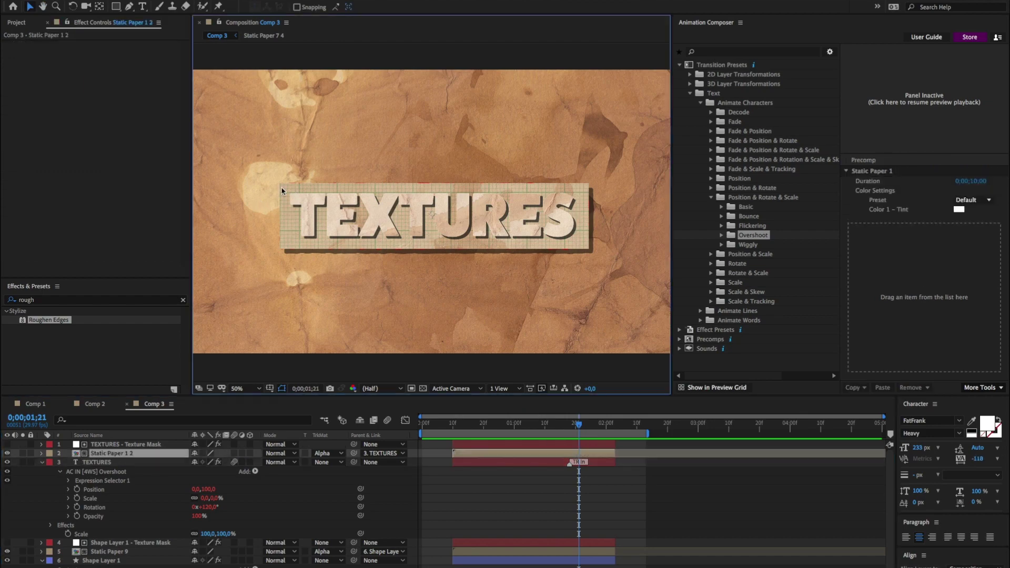
click(383, 249)
mouse_move(383, 248)
mouse_down()
mouse_move(364, 248)
mouse_move(378, 248)
mouse_up()
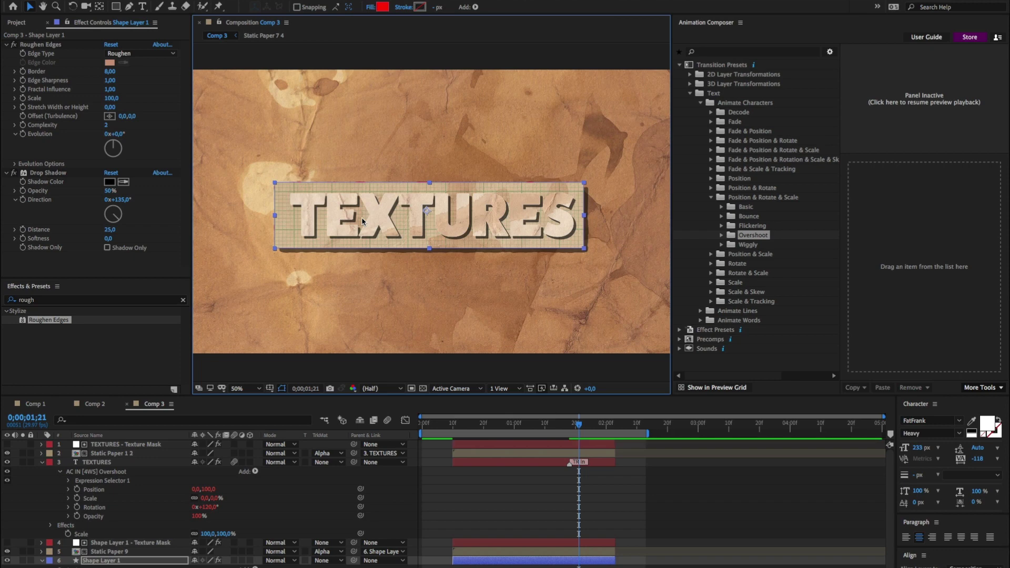
Undo the box move and expand 2D Layer Transformations > Scale in Animation Composer.
key(ctrl+z)
click(715, 93)
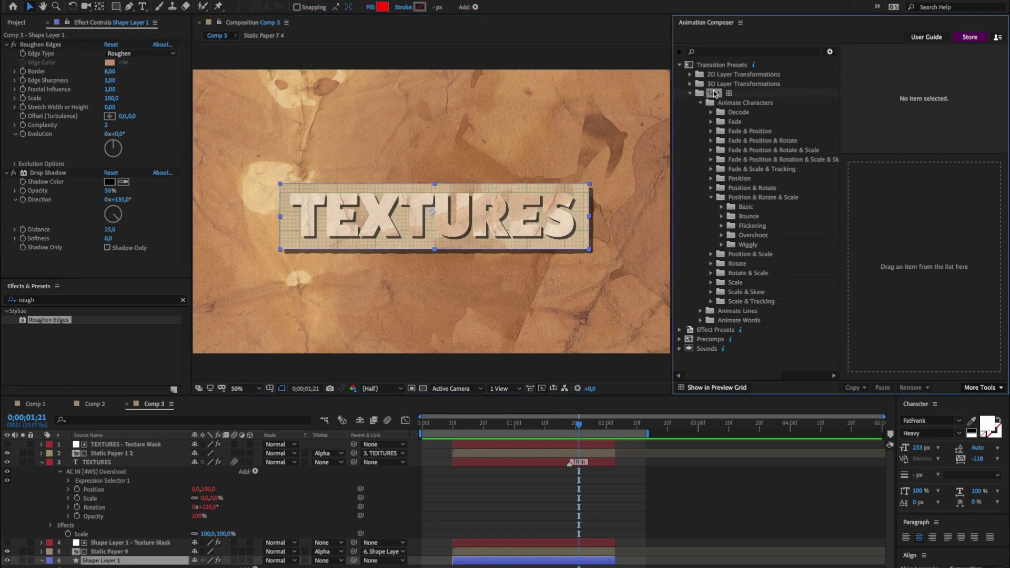
click(714, 93)
double_click(717, 75)
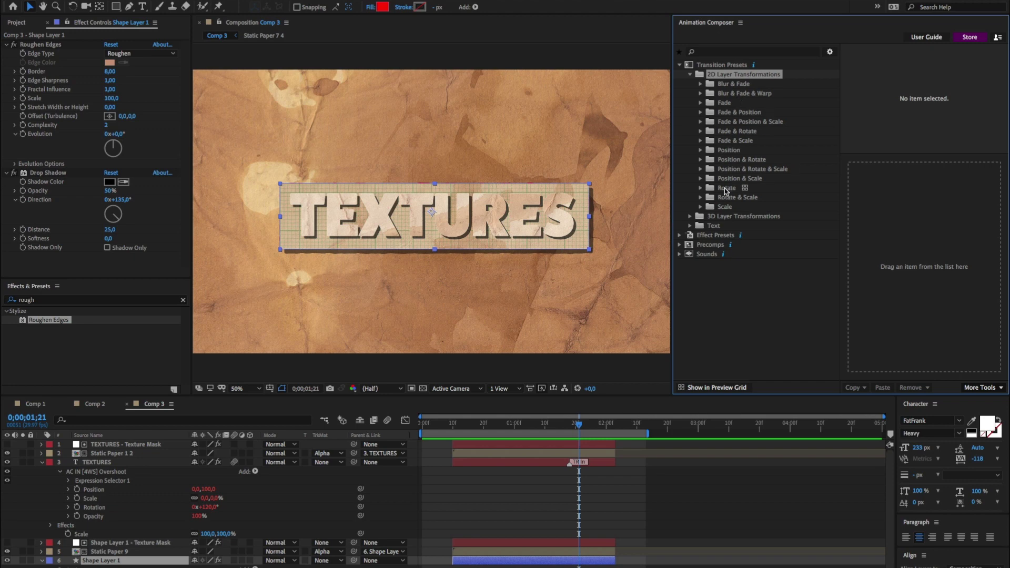
double_click(726, 207)
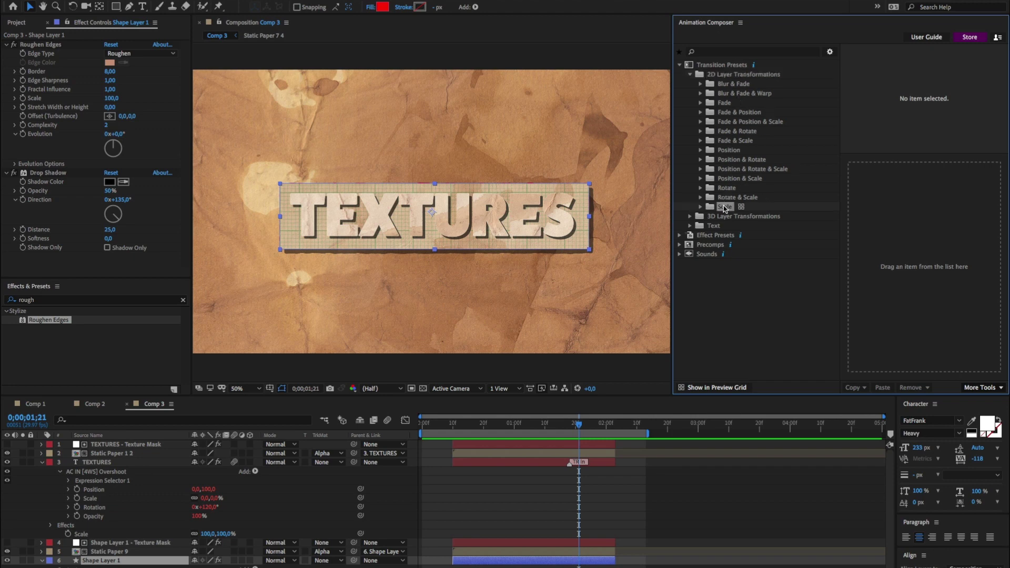
click(739, 230)
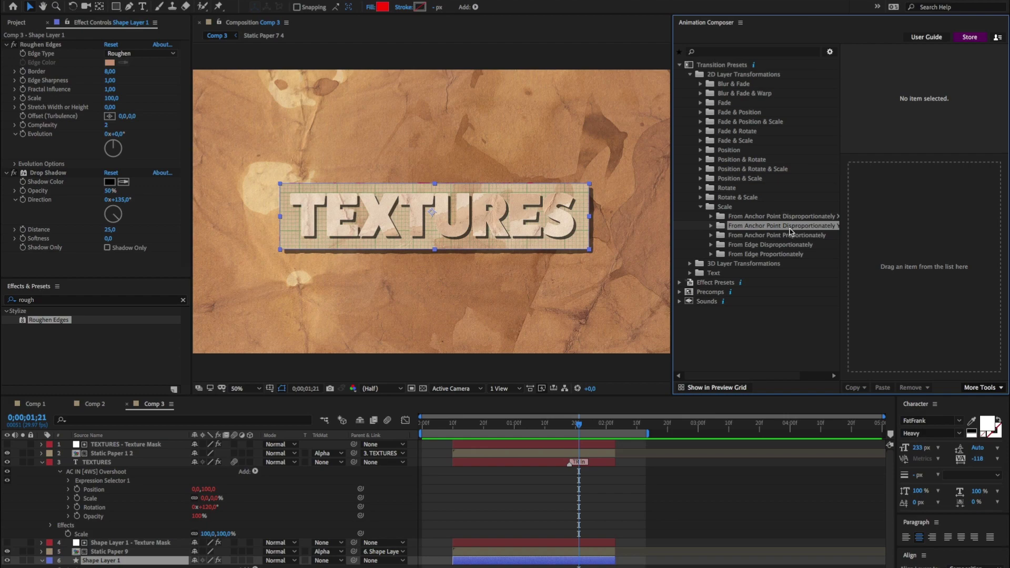
Compare the scale-from-anchor presets and select Ease In 3 X Scale.
double_click(732, 227)
click(749, 282)
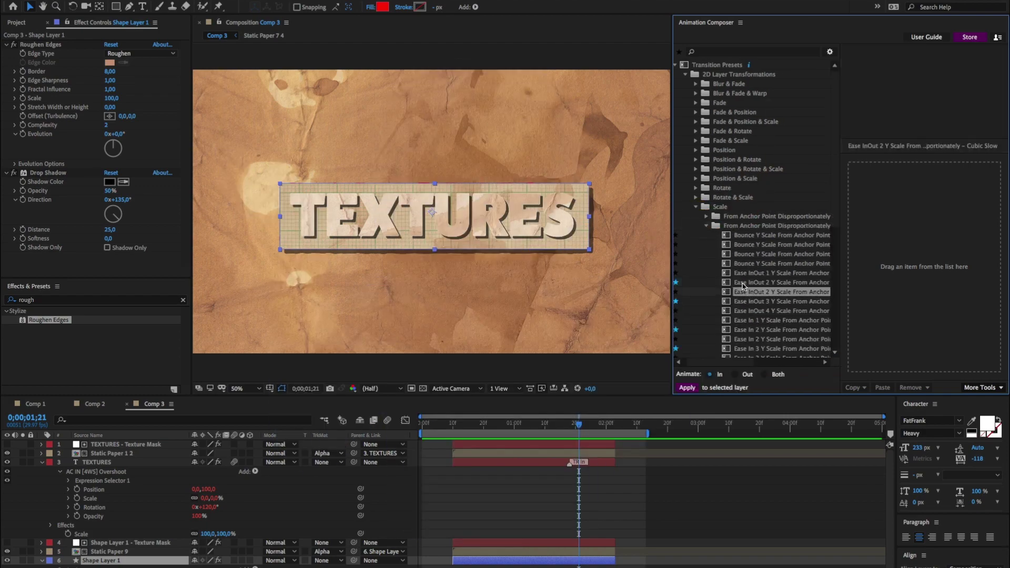
double_click(753, 228)
double_click(753, 228)
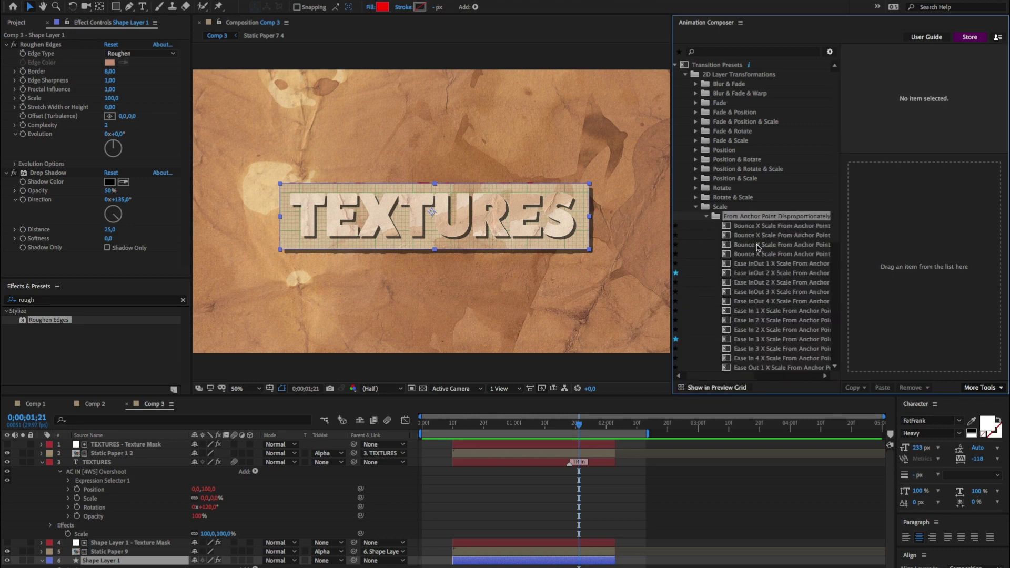
click(750, 276)
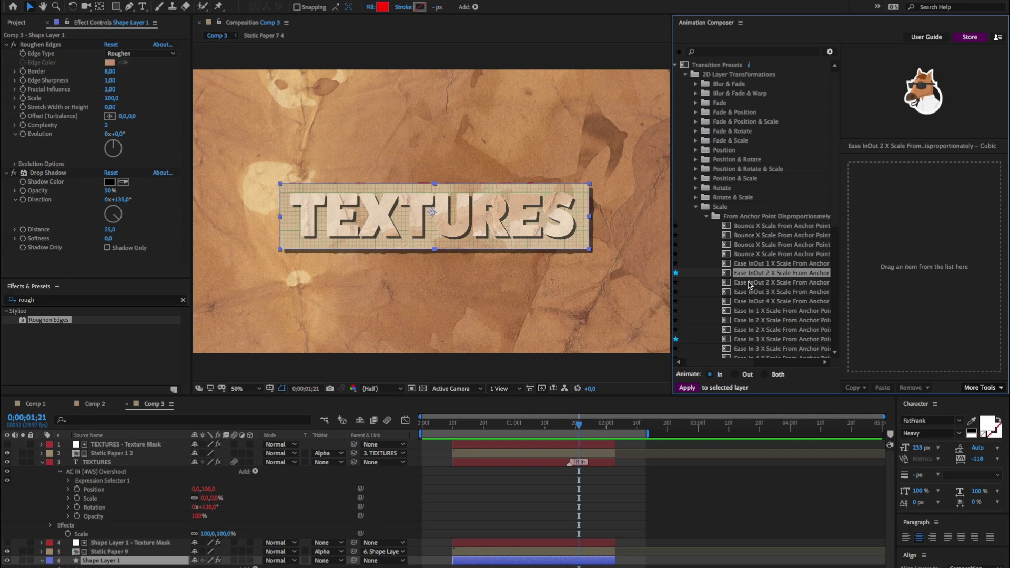
scroll(751, 287, down, 1)
click(747, 335)
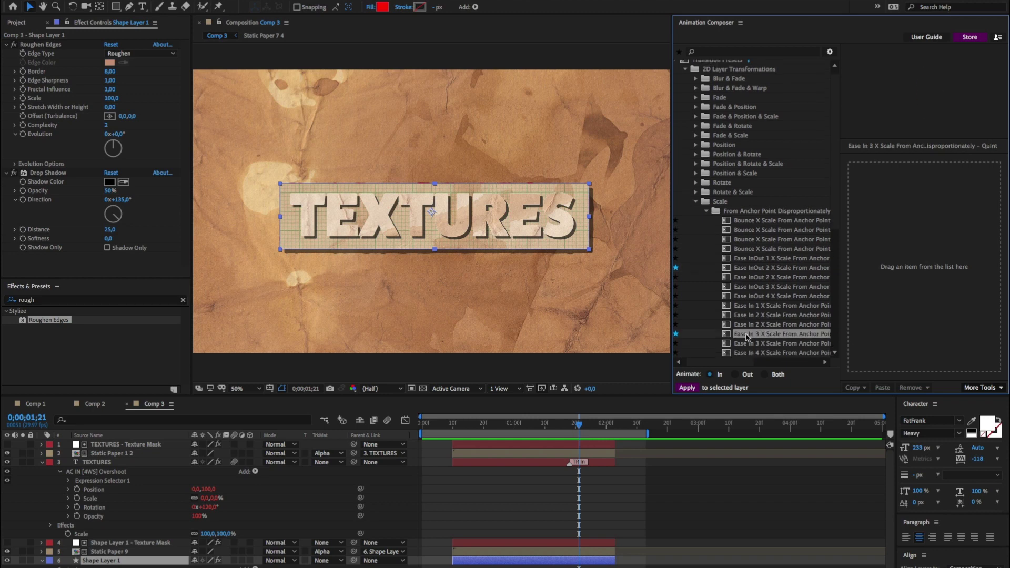
Apply Ease In 3 X Scale to Shape Layer 1 and align its TR In marker with TEXTURES' marker.
click(687, 388)
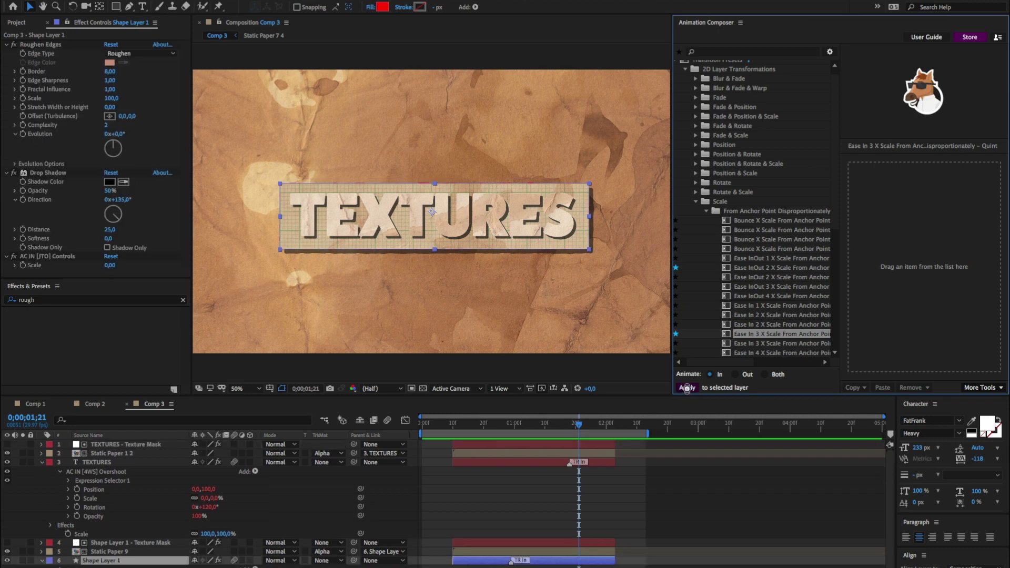
key(space)
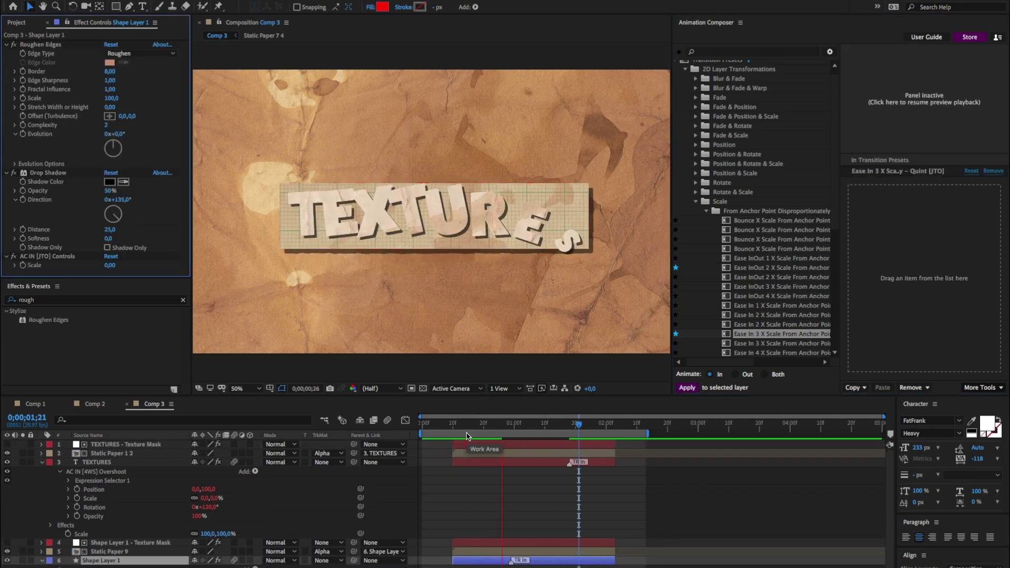
drag(512, 561, 567, 560)
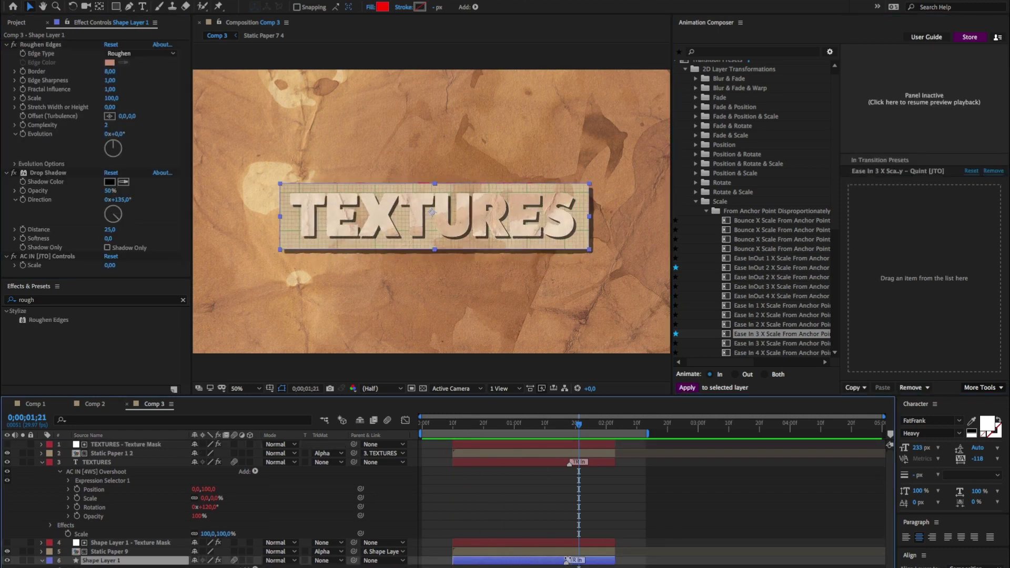
key(space)
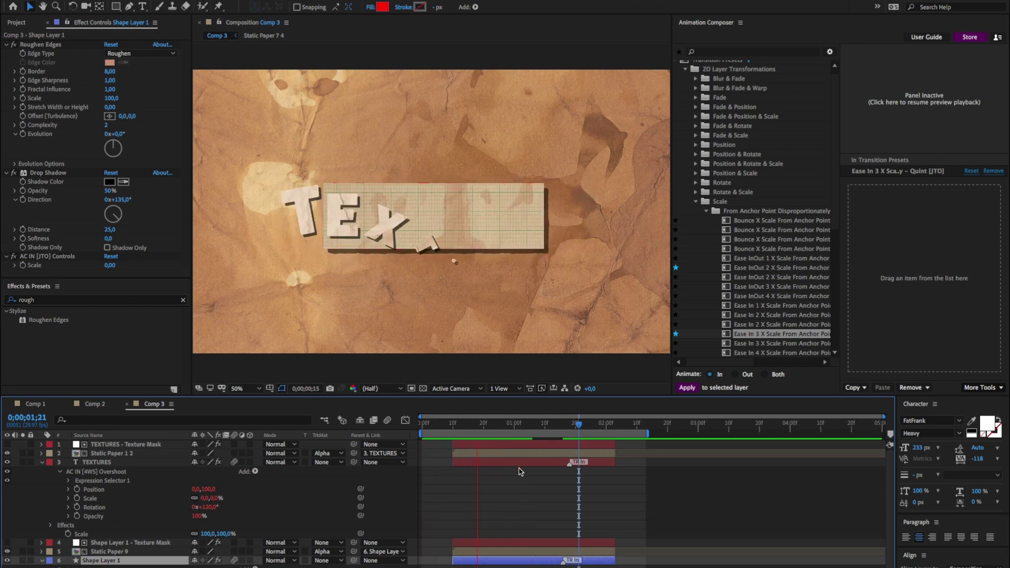
key(space)
drag(559, 428, 572, 421)
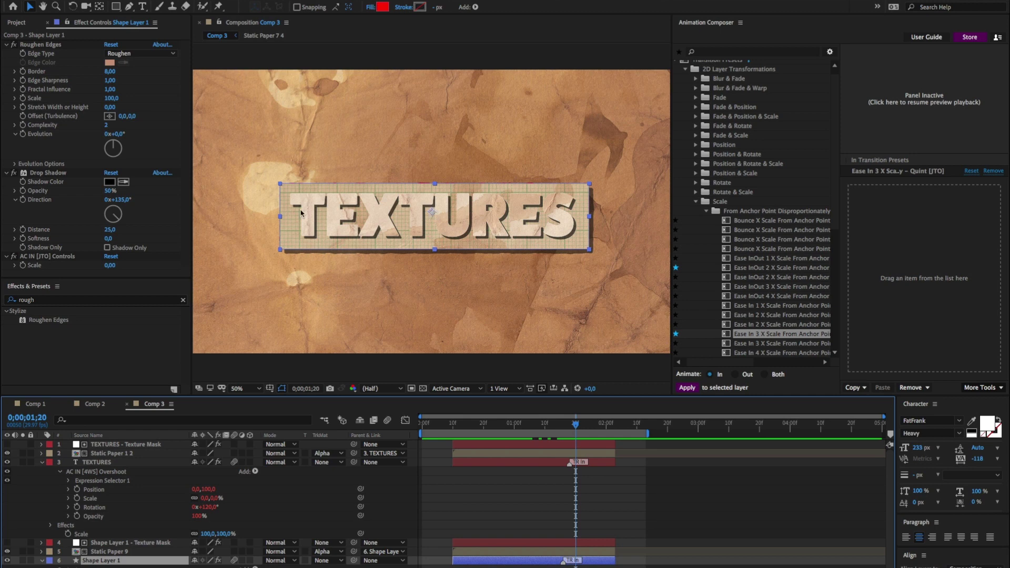
Move the box's anchor point to its left edge with Anchor Point Mover.
click(977, 388)
click(897, 397)
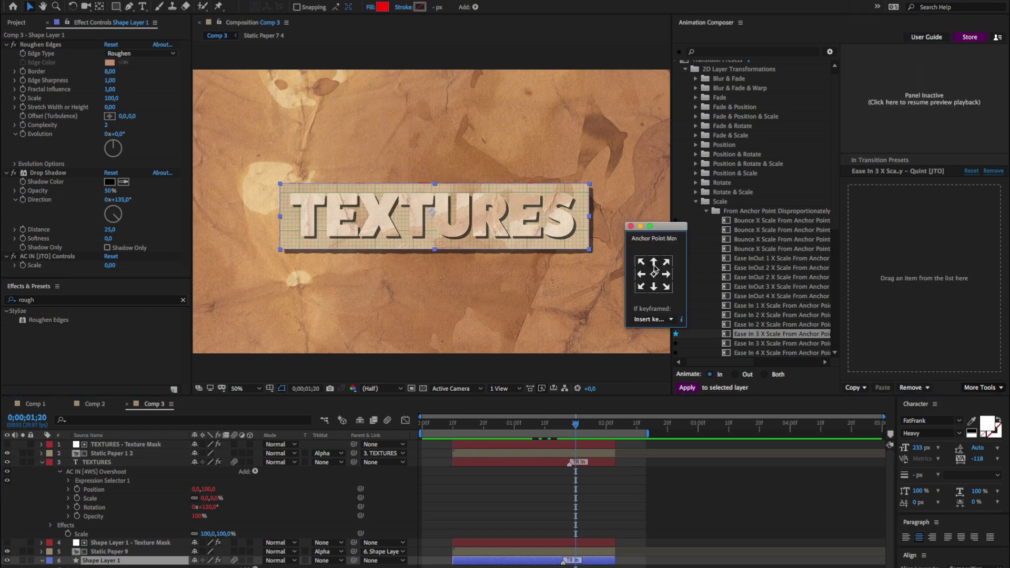
click(642, 275)
click(632, 226)
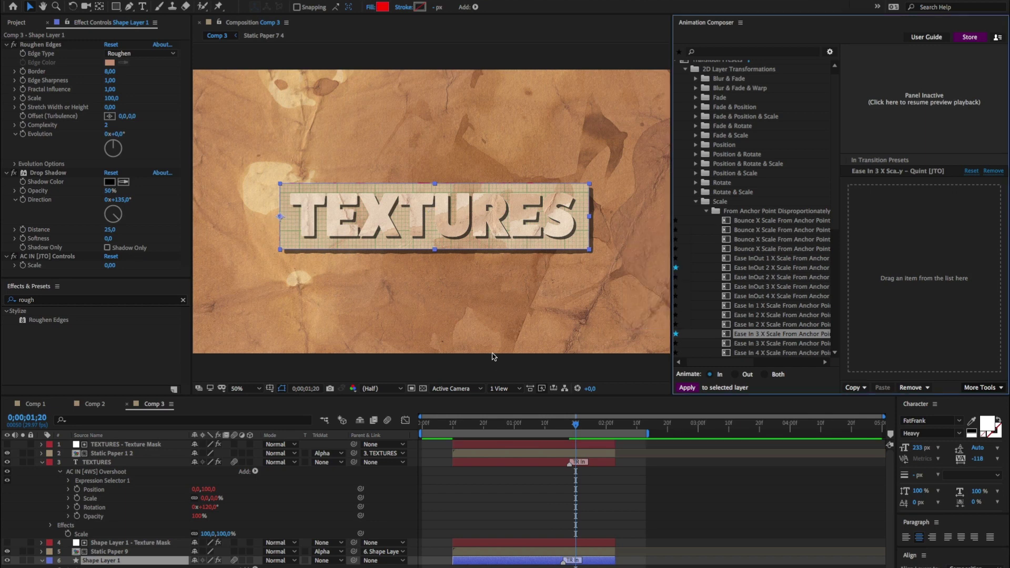
Preview the box scaling in from the left and compare against Comp 2.
key(space)
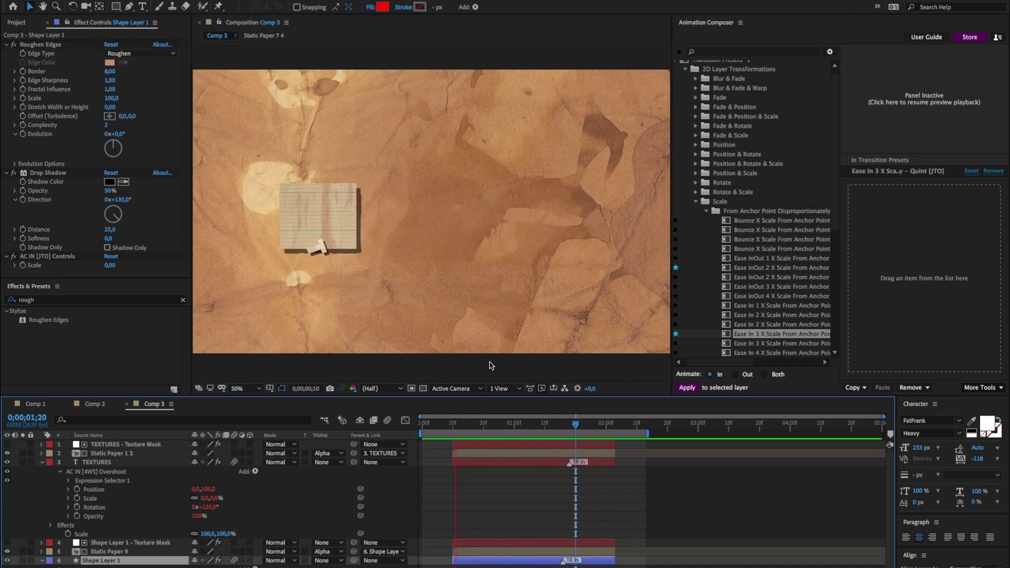
key(space)
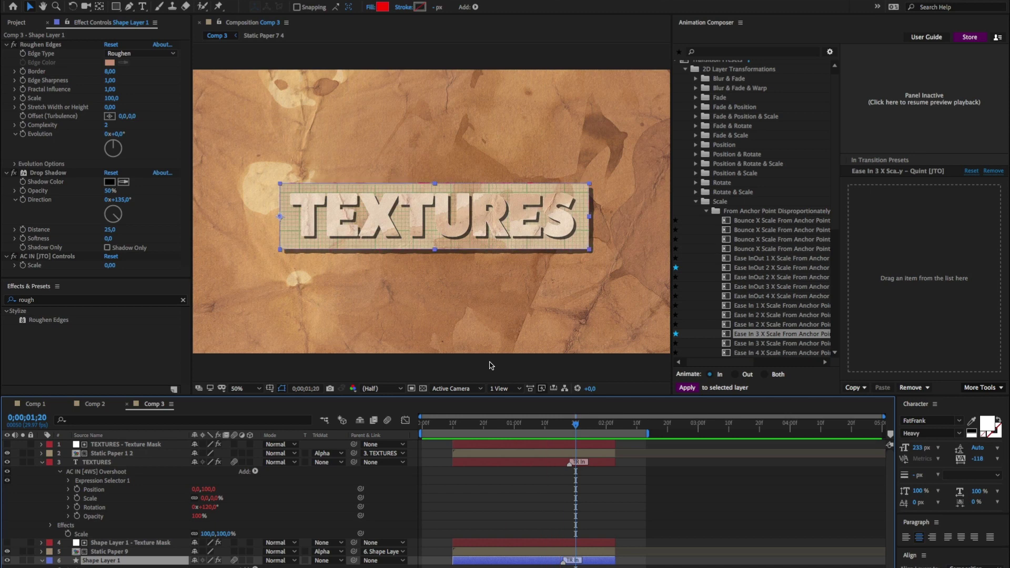
key(space)
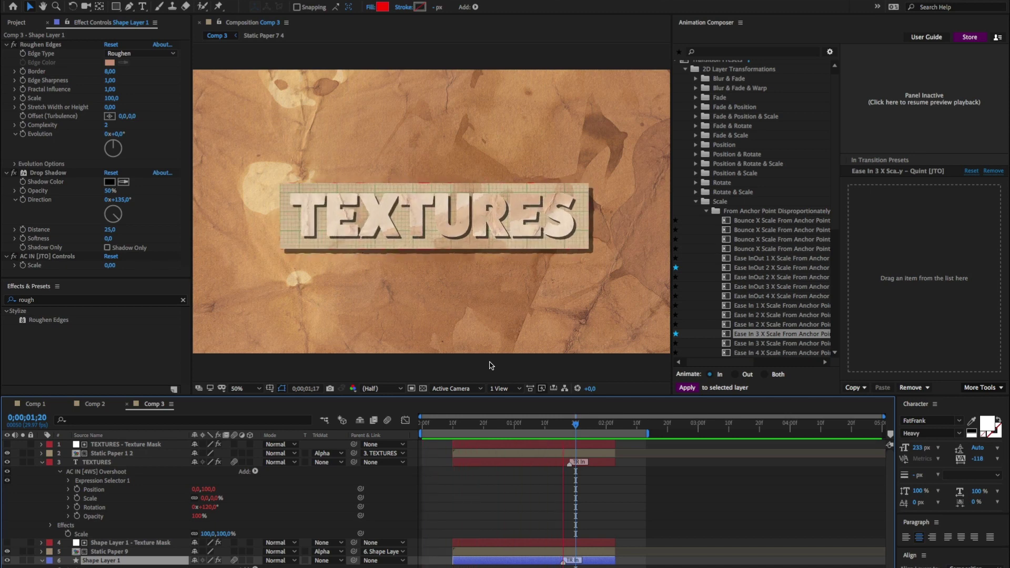
click(93, 404)
key(space)
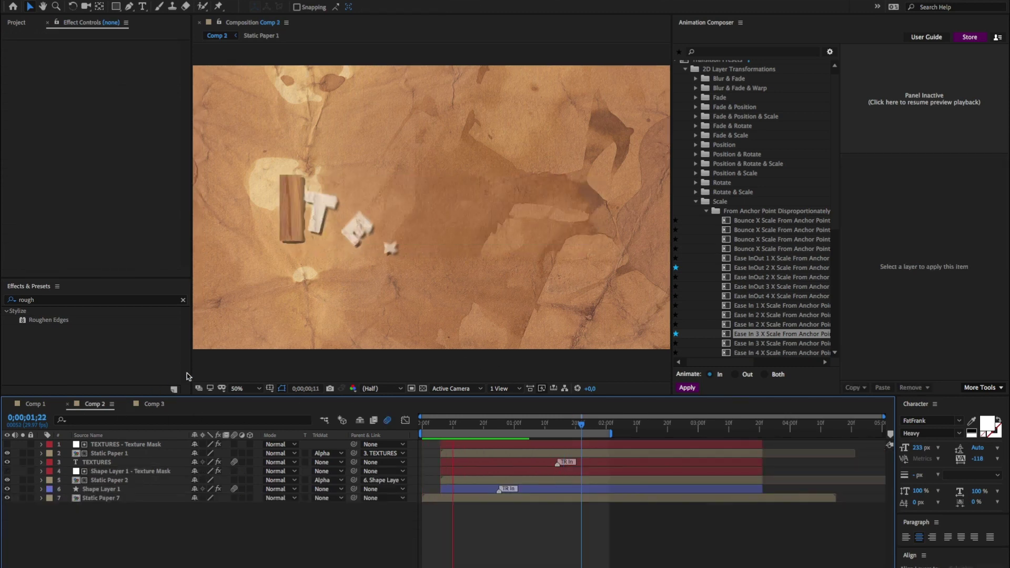
click(152, 404)
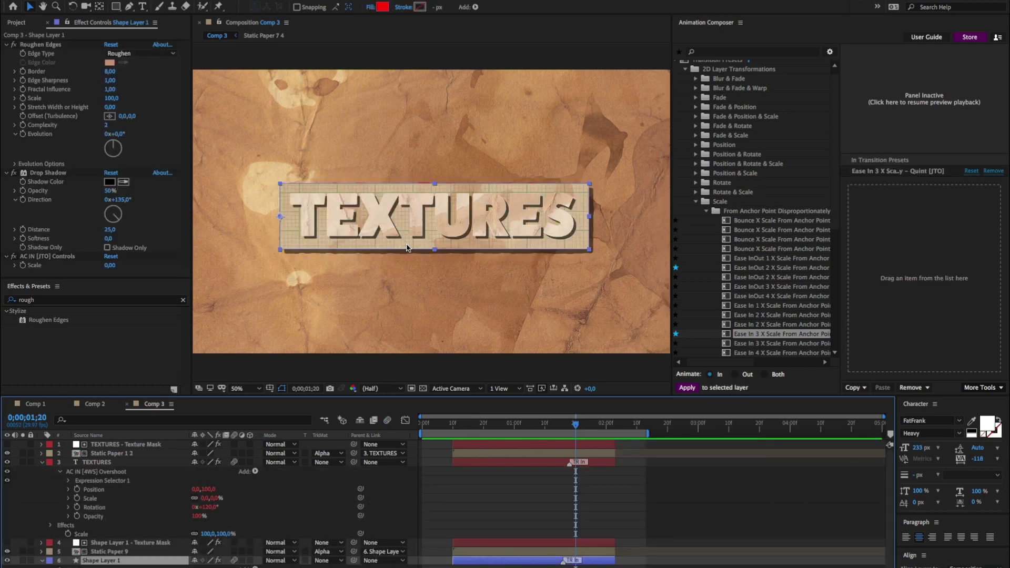
Select the Static Paper 9 layer and browse to Precomps > Textures > Material.
click(506, 490)
click(493, 552)
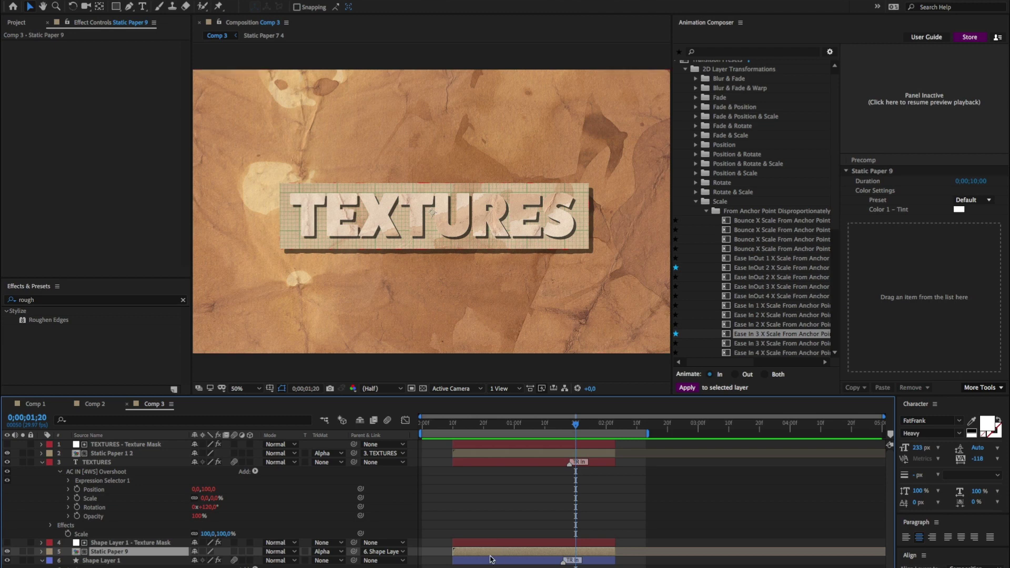
click(720, 202)
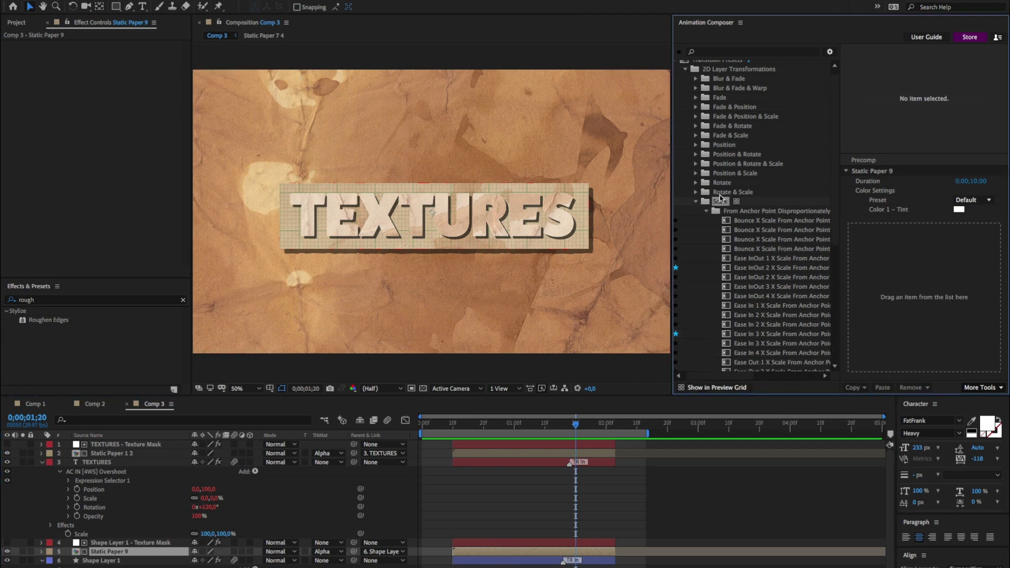
click(713, 66)
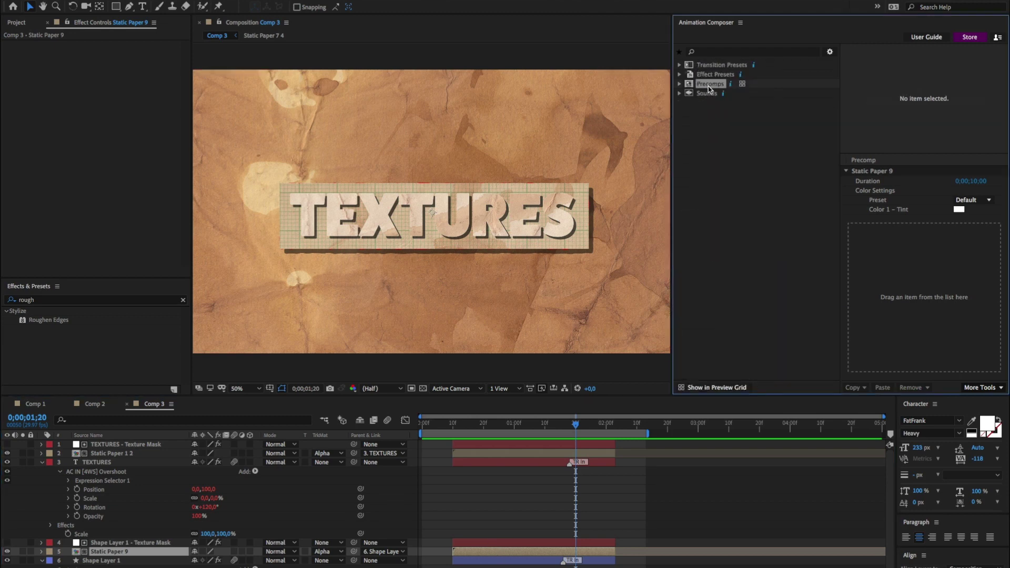
click(708, 84)
click(716, 150)
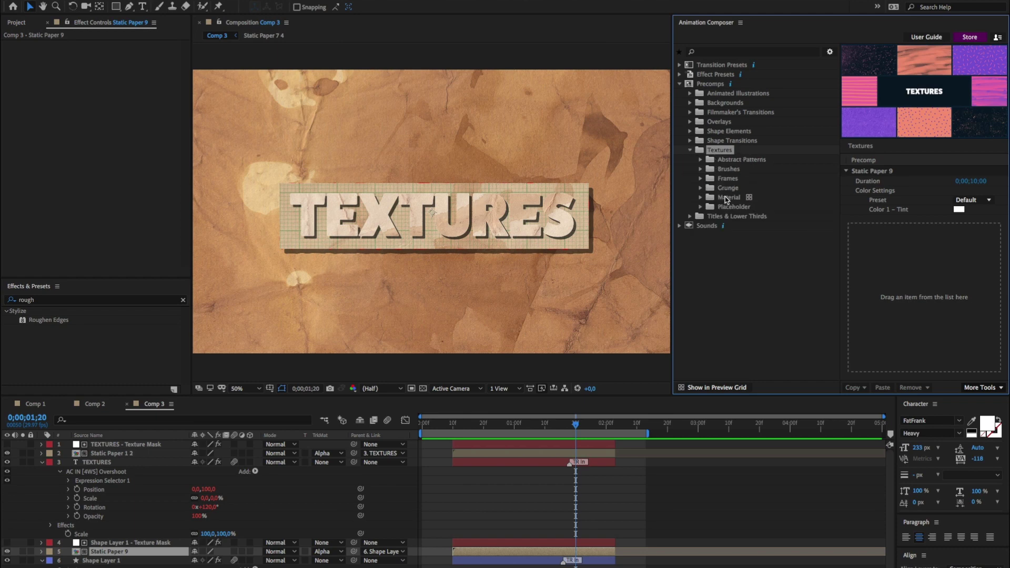
click(726, 198)
click(740, 245)
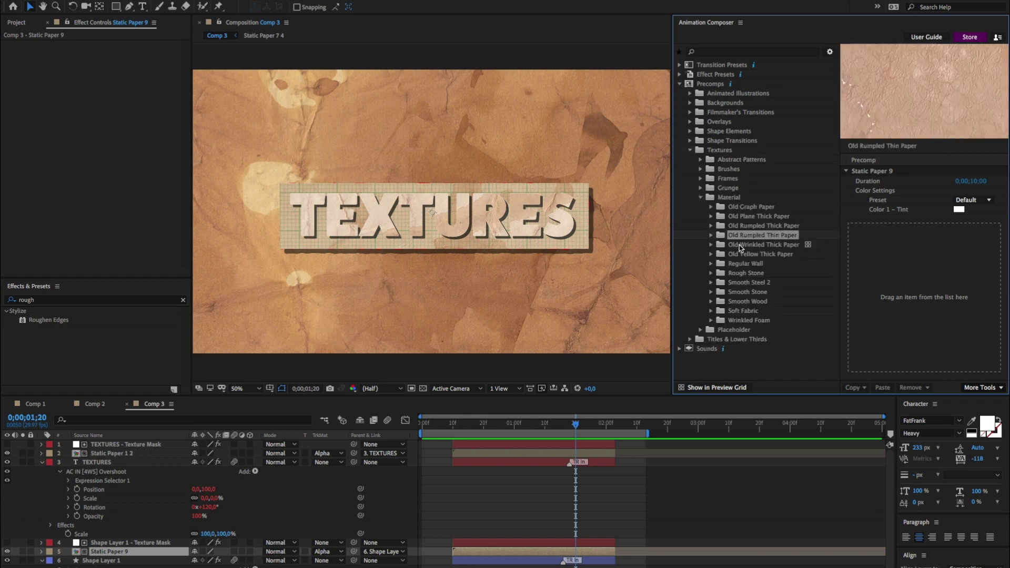
Replace Static Paper 9 with Old Yellow Thick Paper Static Paper 3 and preview.
click(740, 254)
click(742, 255)
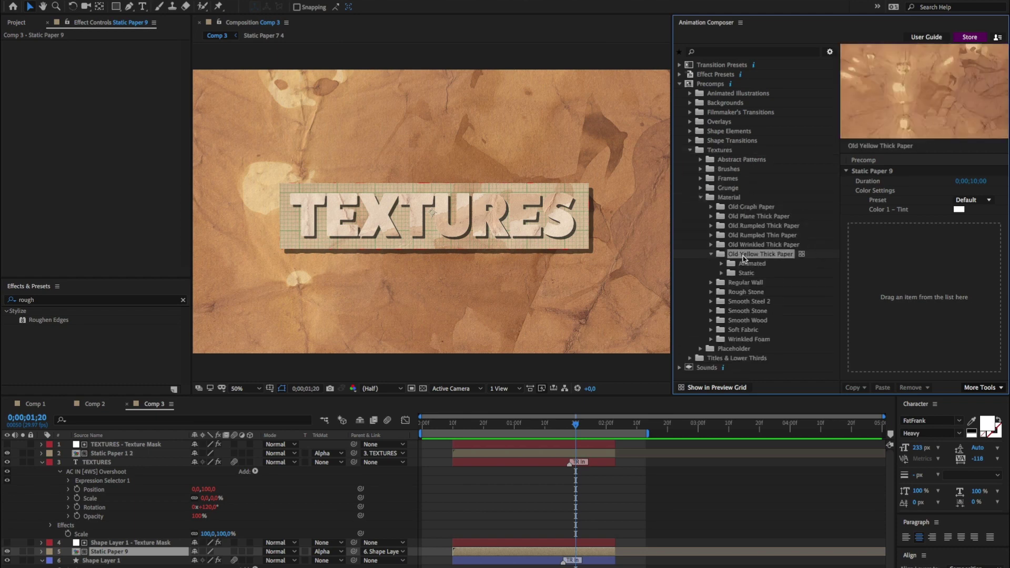
double_click(747, 276)
click(767, 285)
key(Down)
key(Down)
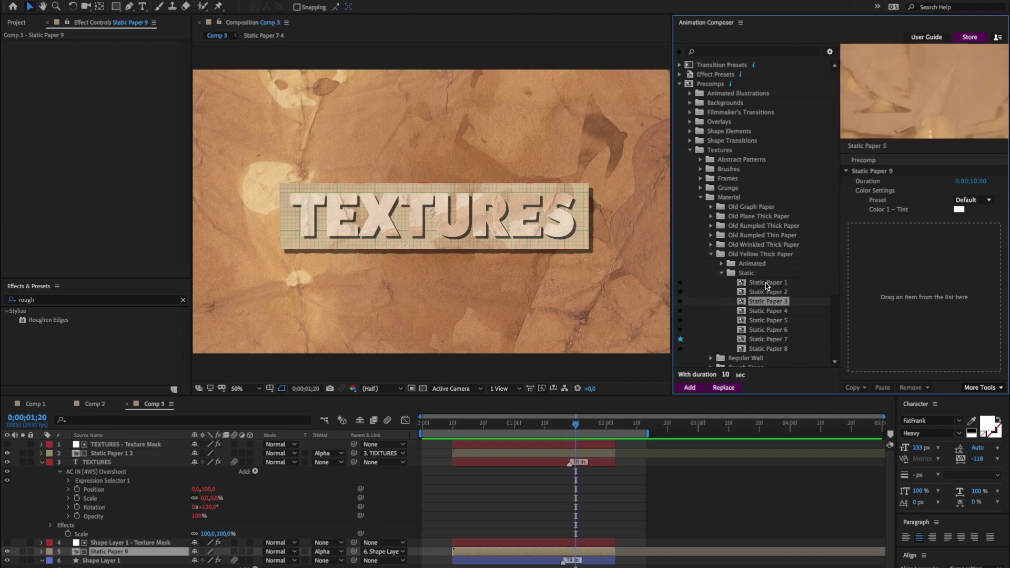
click(723, 387)
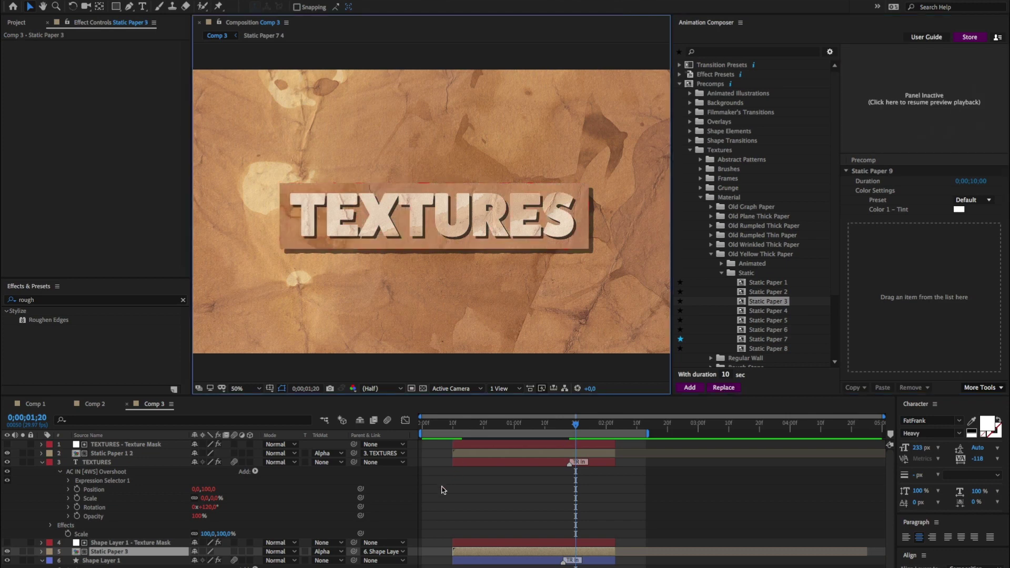
key(space)
key(space)
Enable Shadow Only on Shape Layer 1's Drop Shadow, zoom back to 50% and preview.
key(period)
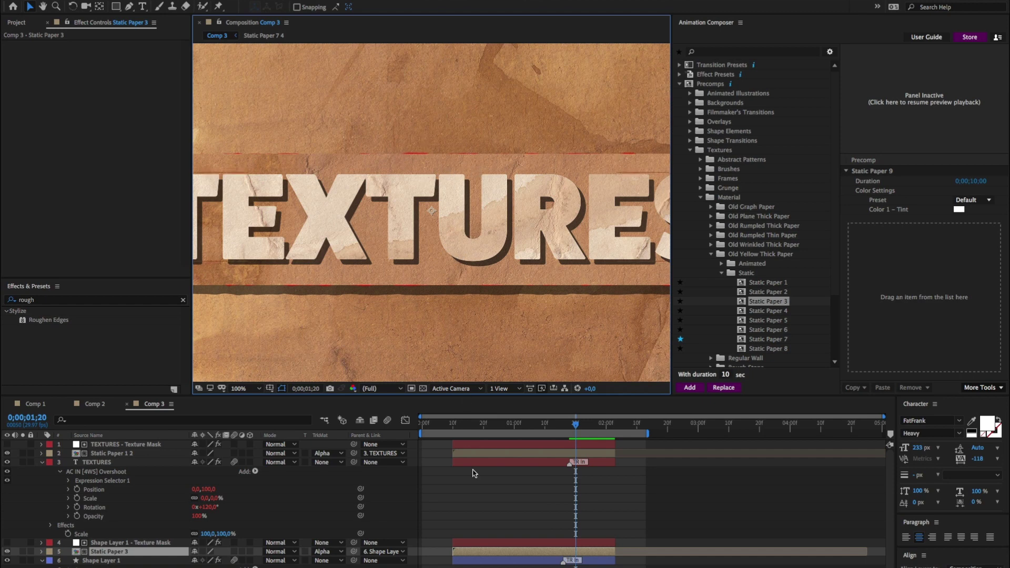
click(517, 558)
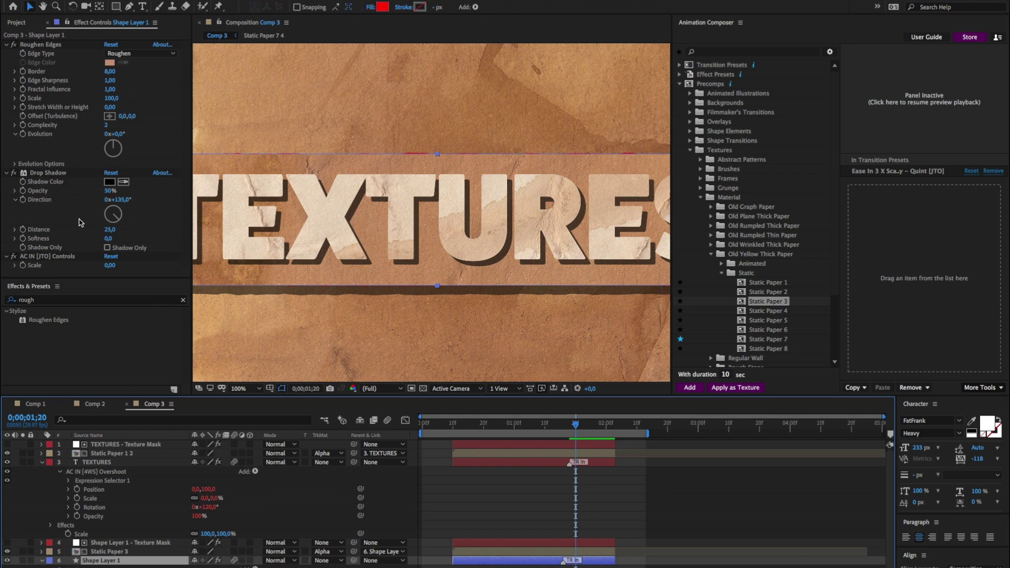
click(107, 248)
key(comma)
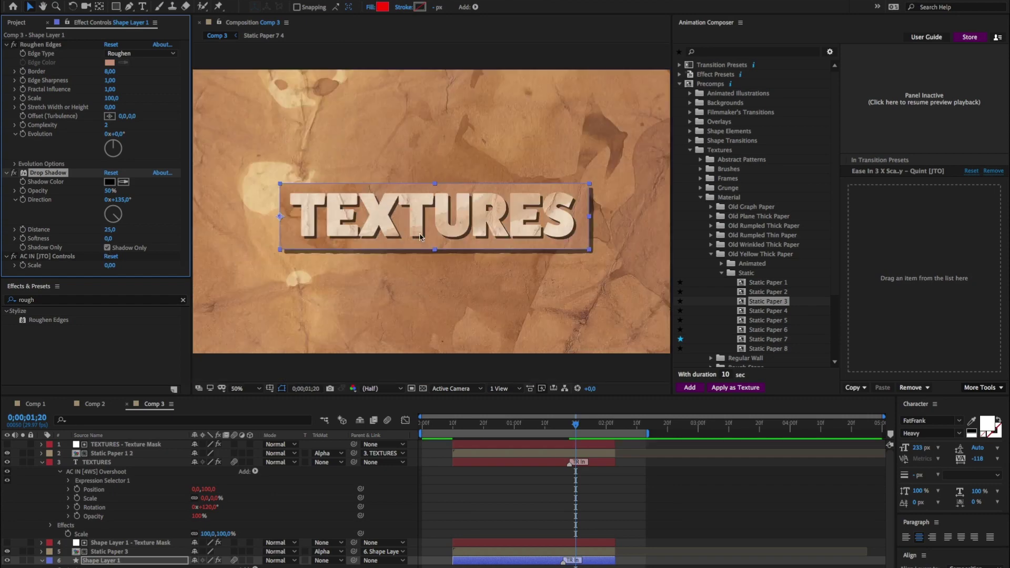
click(512, 498)
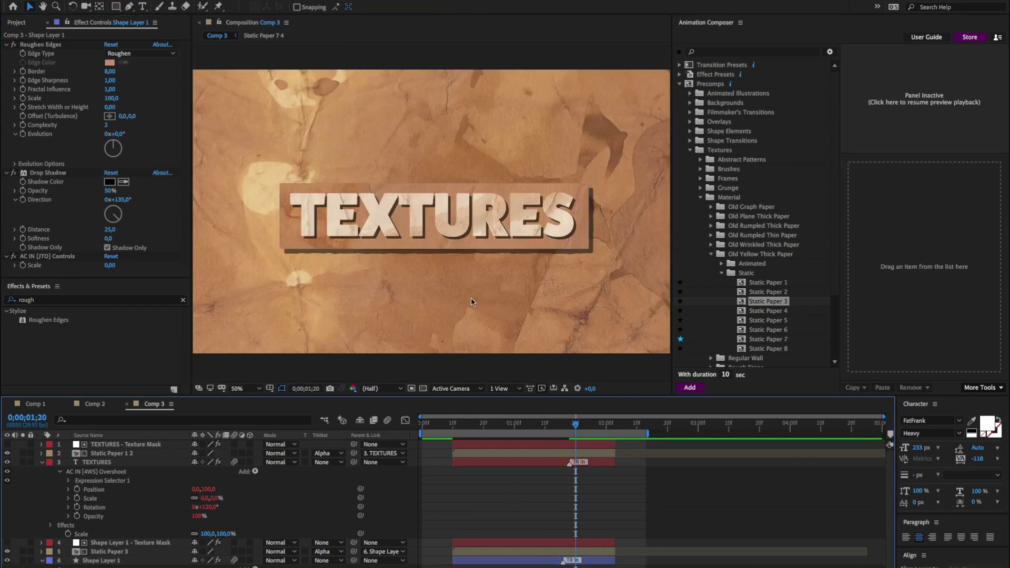
key(space)
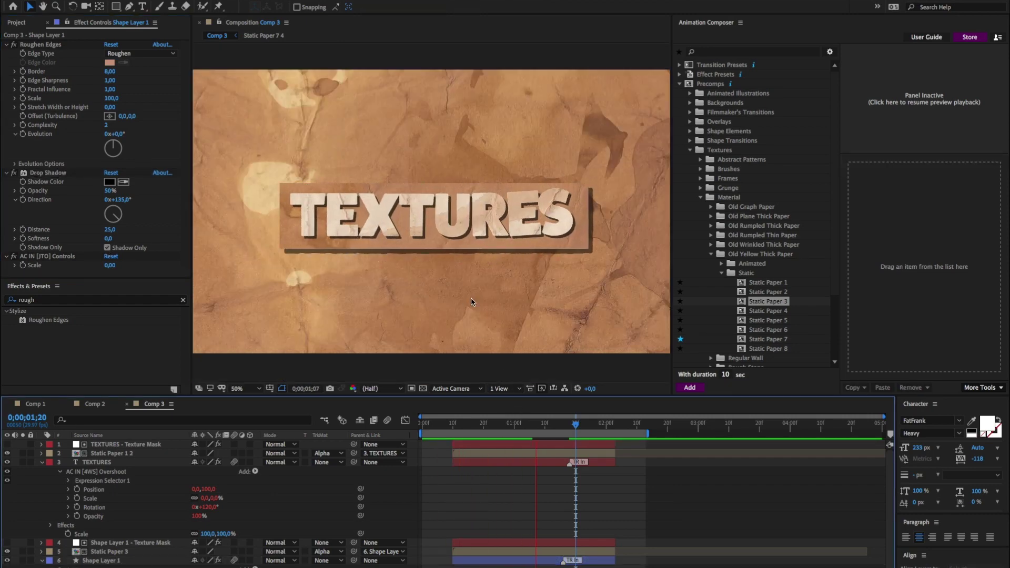